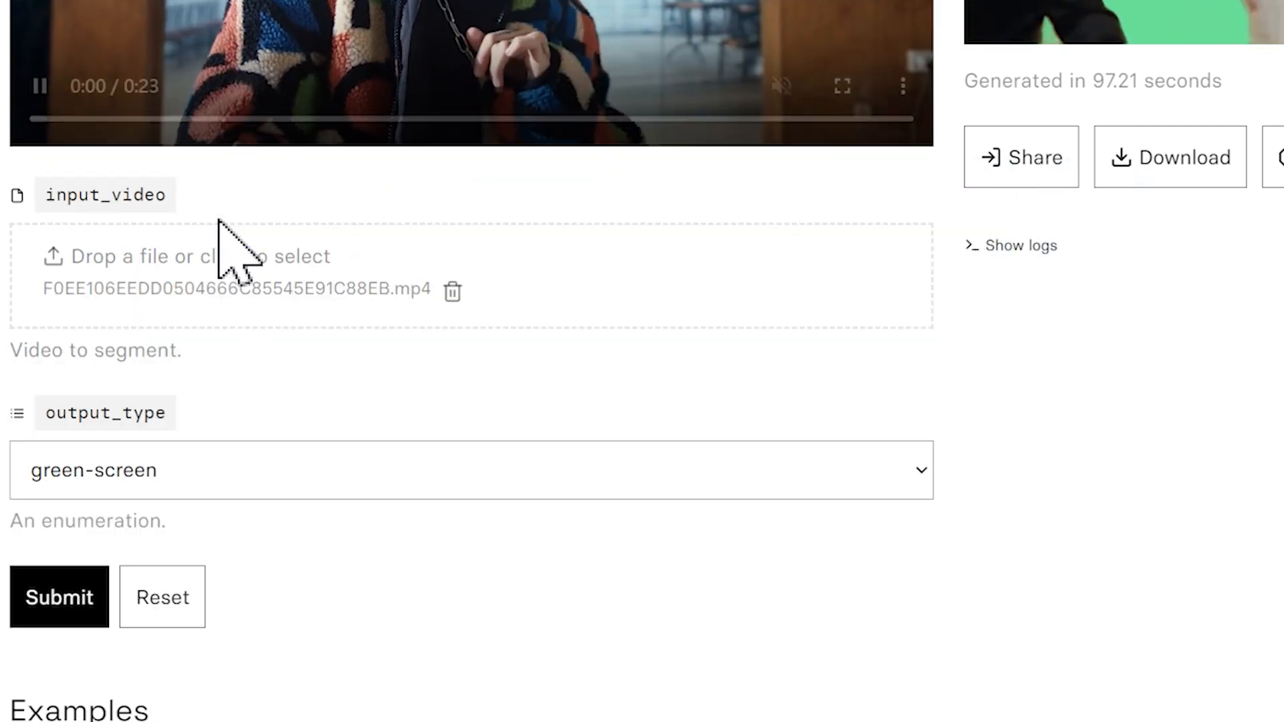
Generate a version of the uploaded video with output_type green-screen and download the result
left_click(200, 463)
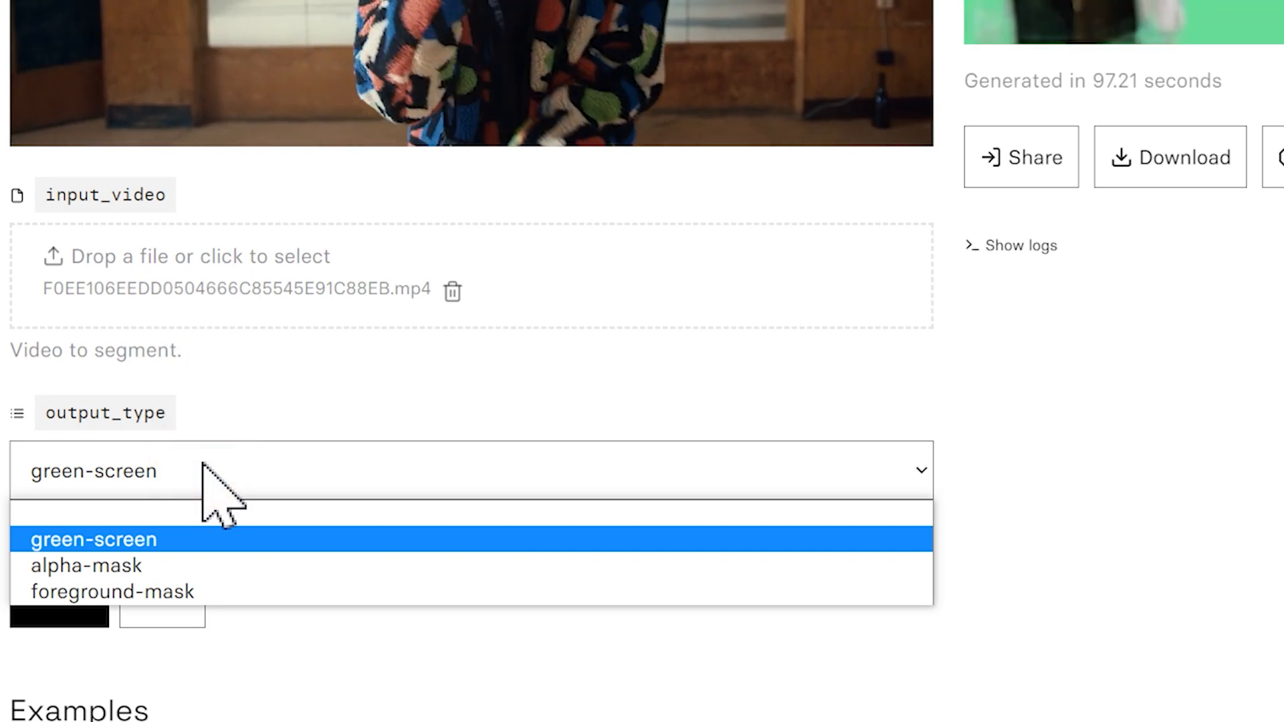
left_click(115, 545)
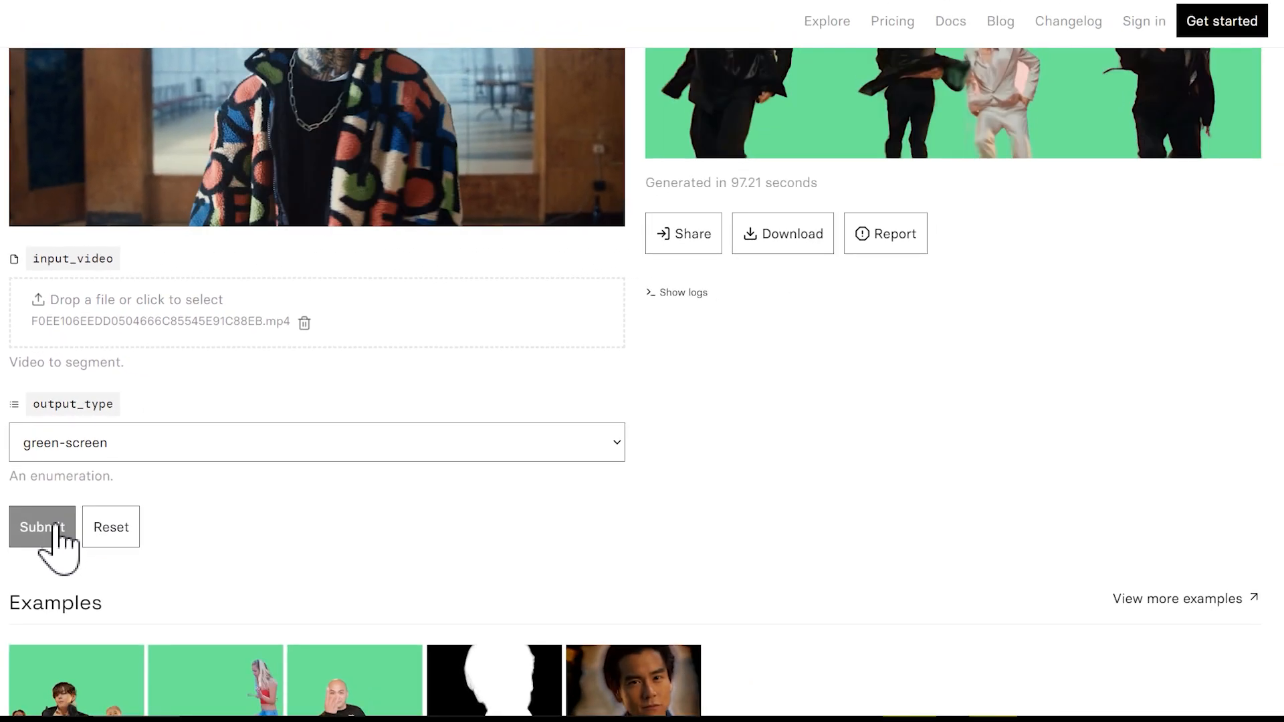
left_click(68, 599)
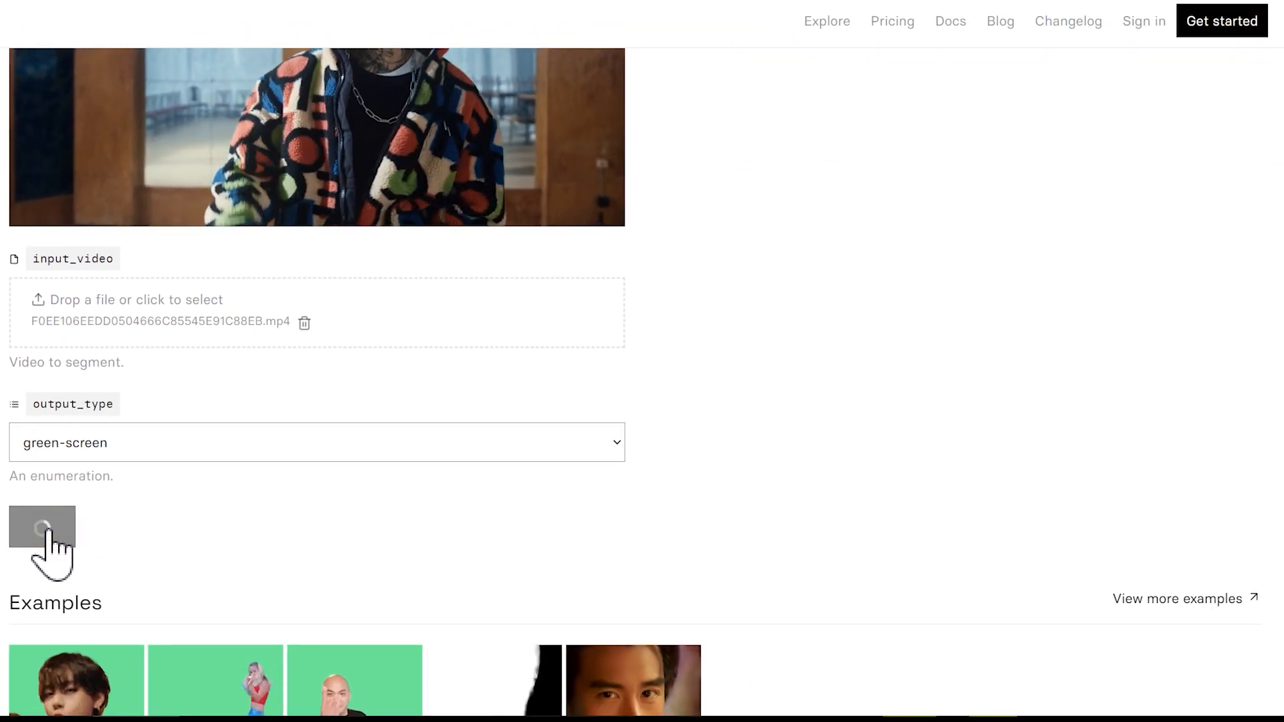
scroll(870, 379, "up", 5)
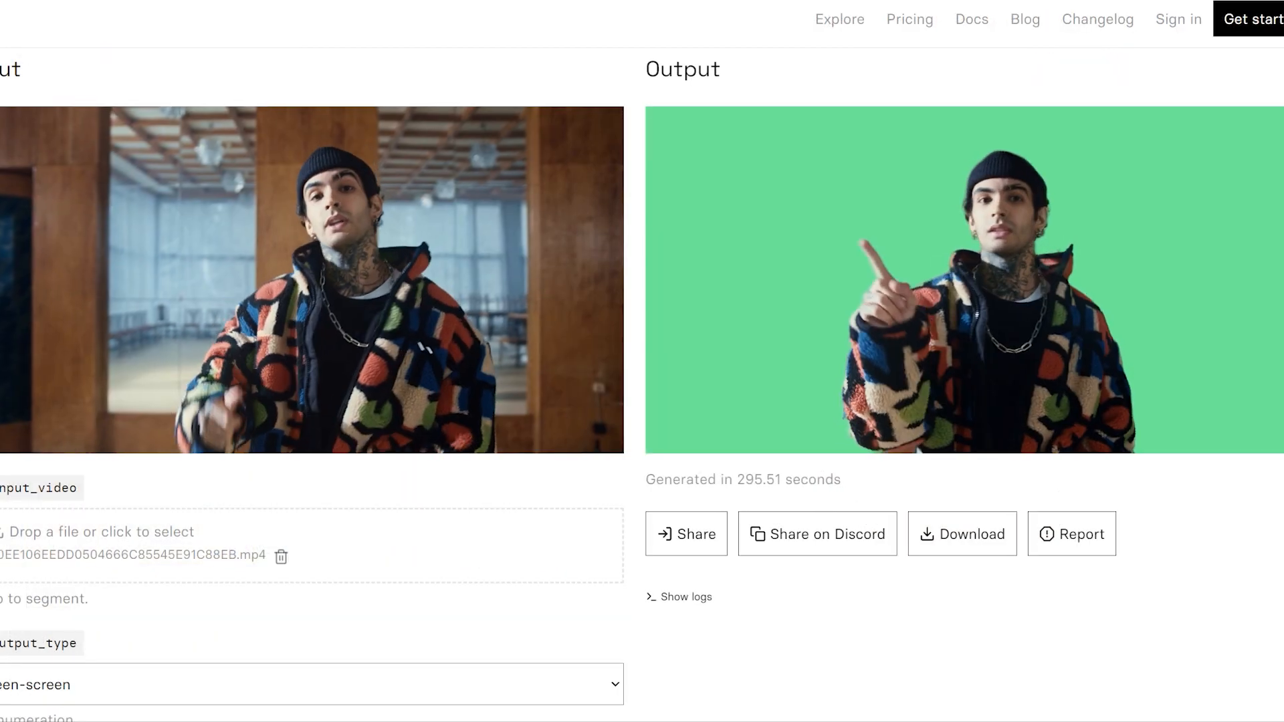
left_click(1003, 545)
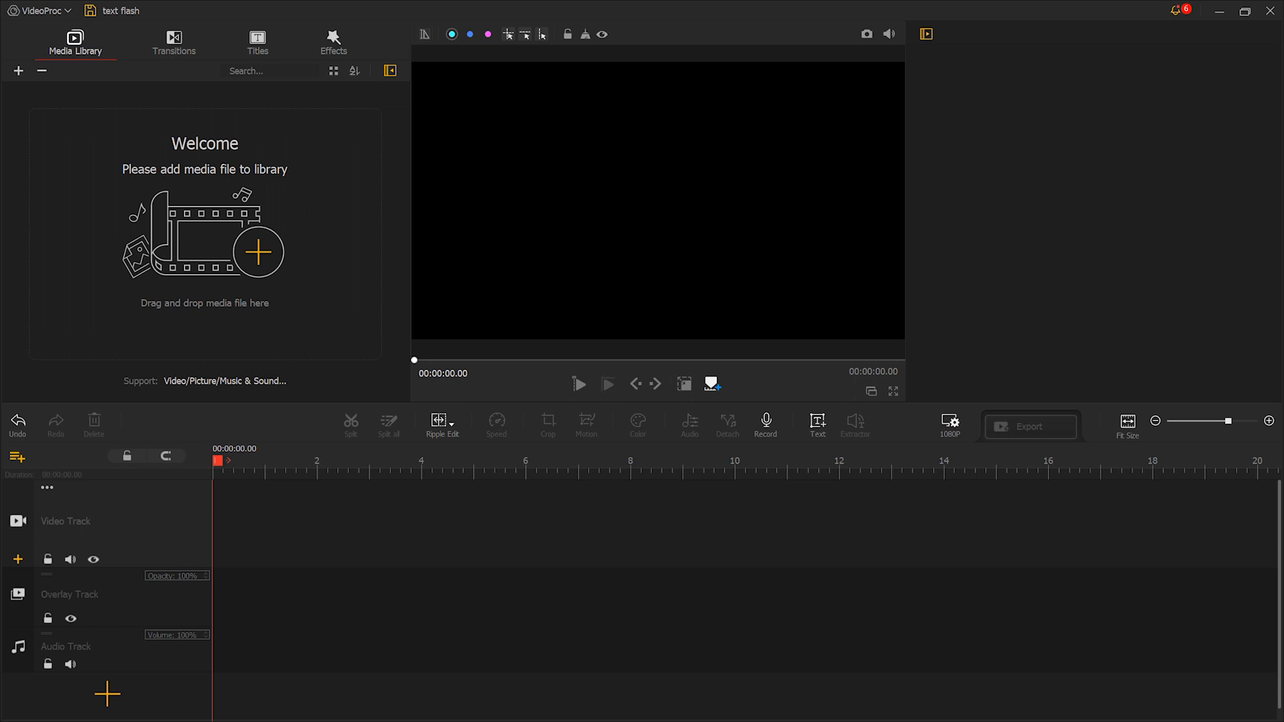
In VideoProc Vlogger, import videos 01 and 02 into the media library and add a text clip reading "WE BETTER HURRY"
left_click_drag(601, 172, 304, 177)
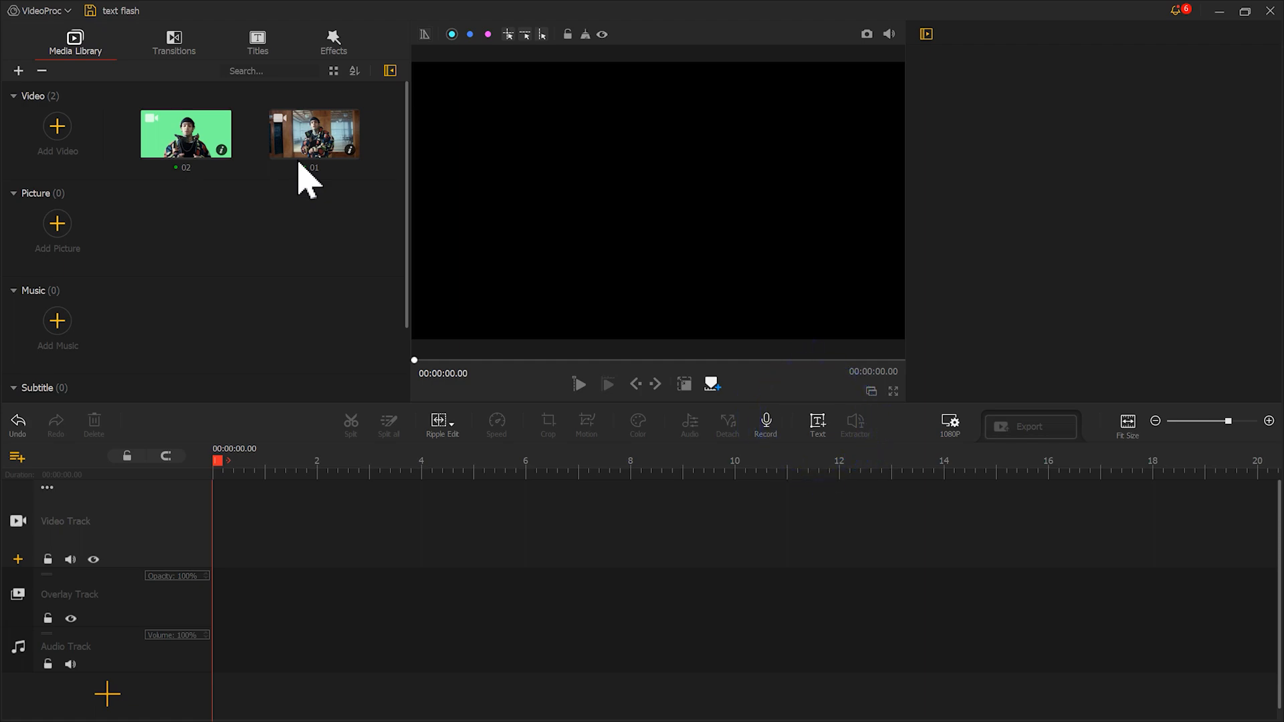
left_click(828, 420)
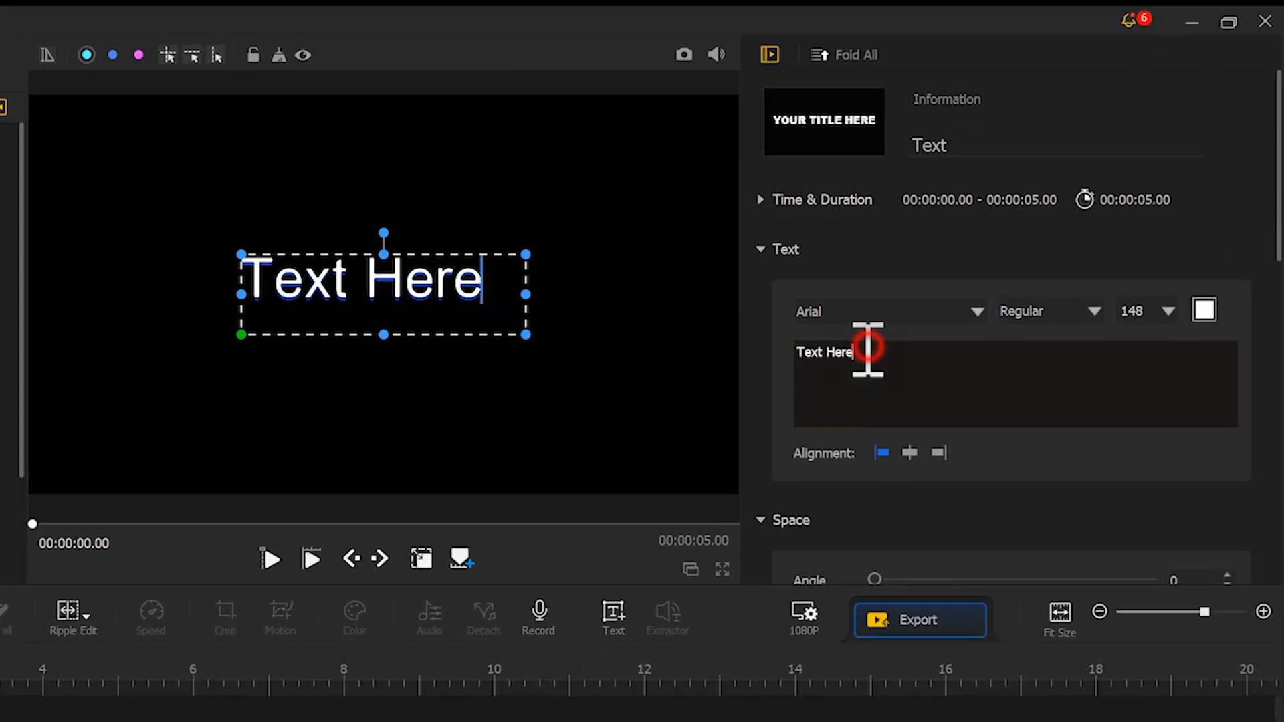
left_click_drag(863, 348, 791, 341)
type("WE BETTER HURRY")
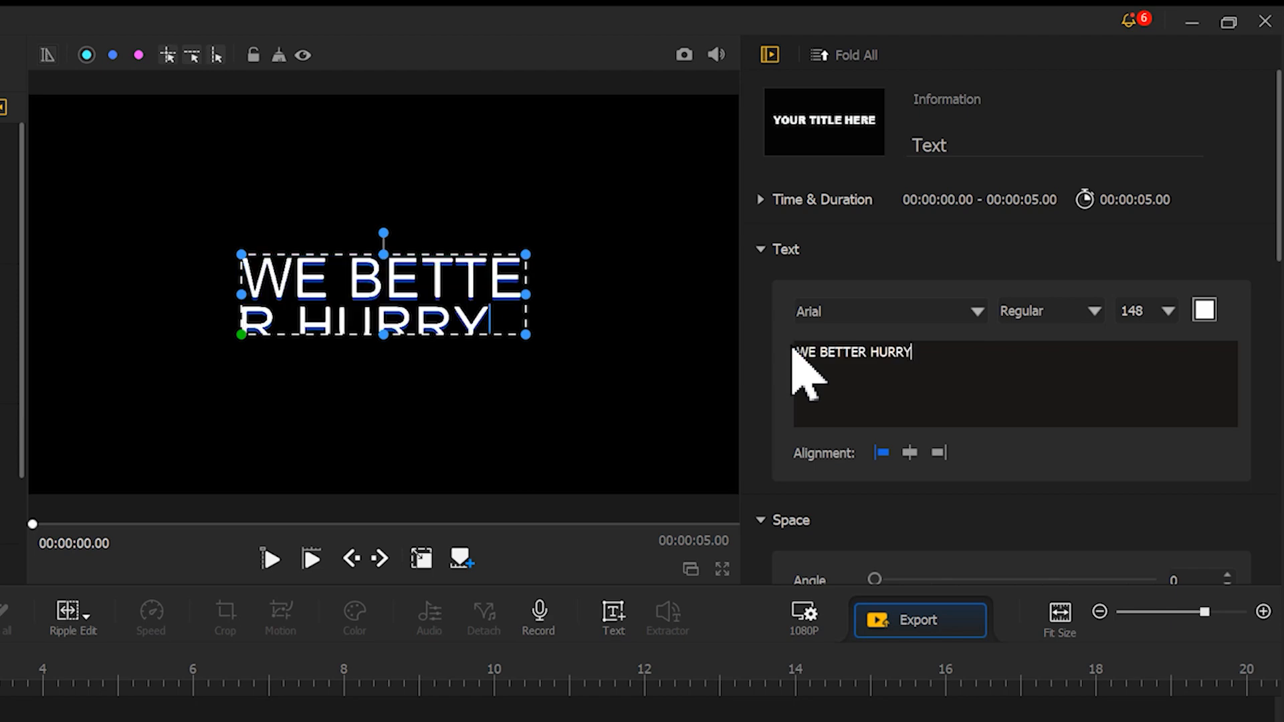
Format the title in Lemon/Milk Bold at size 200 and colour it yellow (#eae300)
left_click(886, 313)
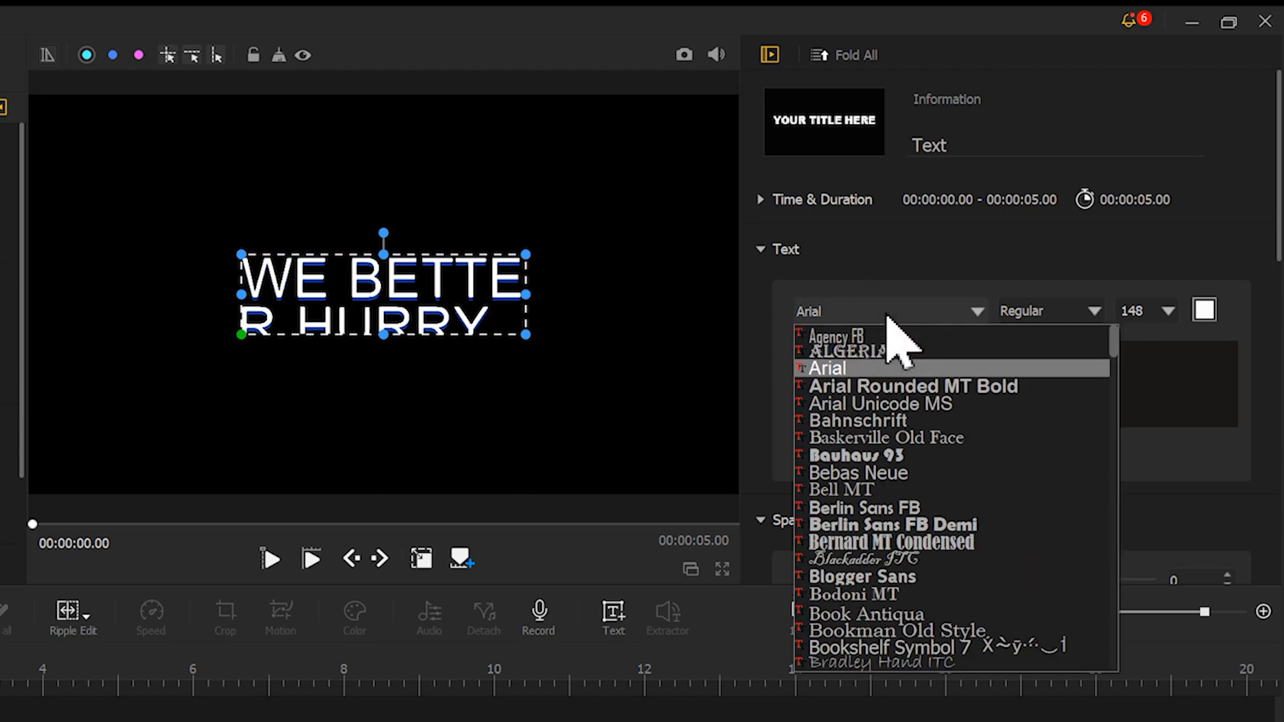
left_click_drag(1112, 349, 1132, 524)
left_click(909, 394)
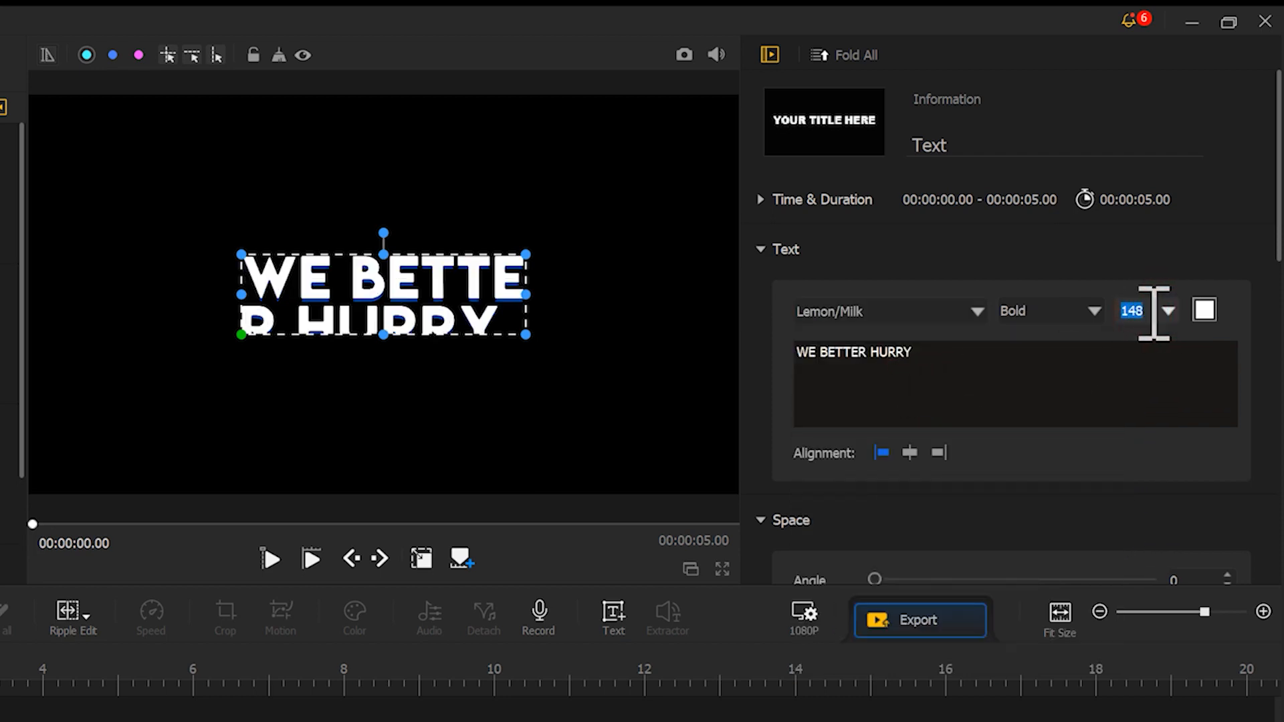
type("200")
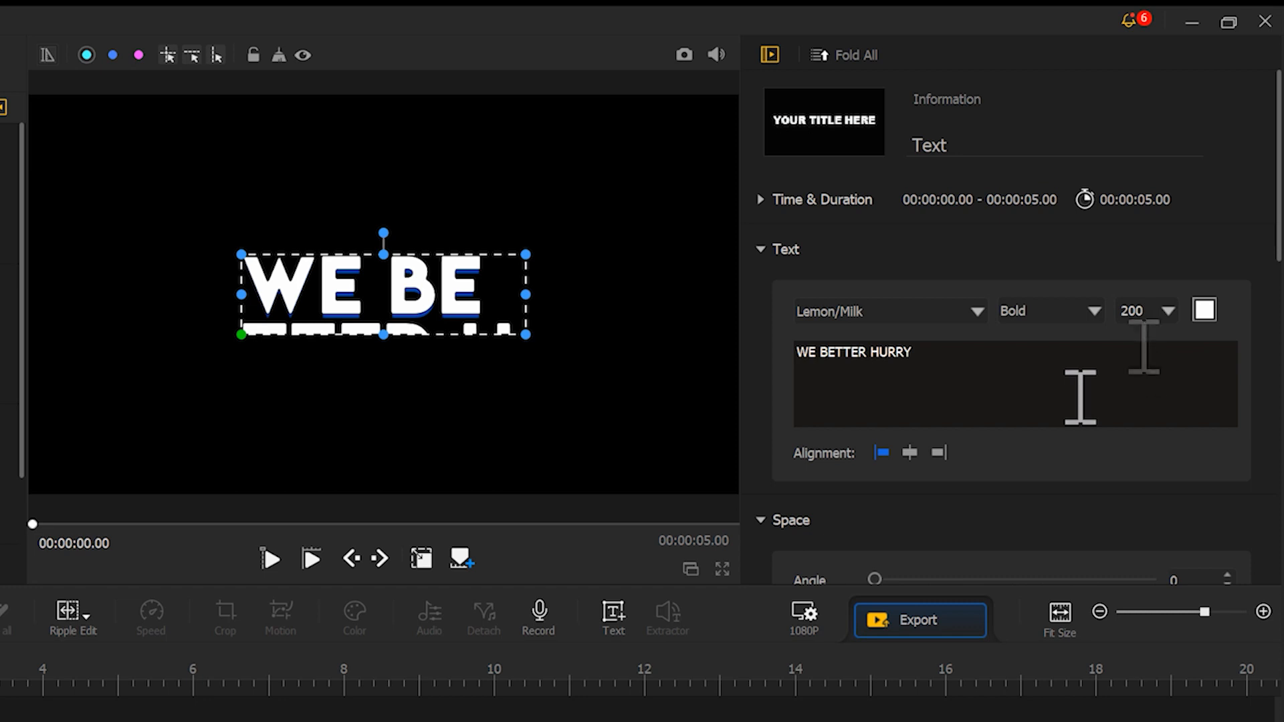
left_click(1207, 313)
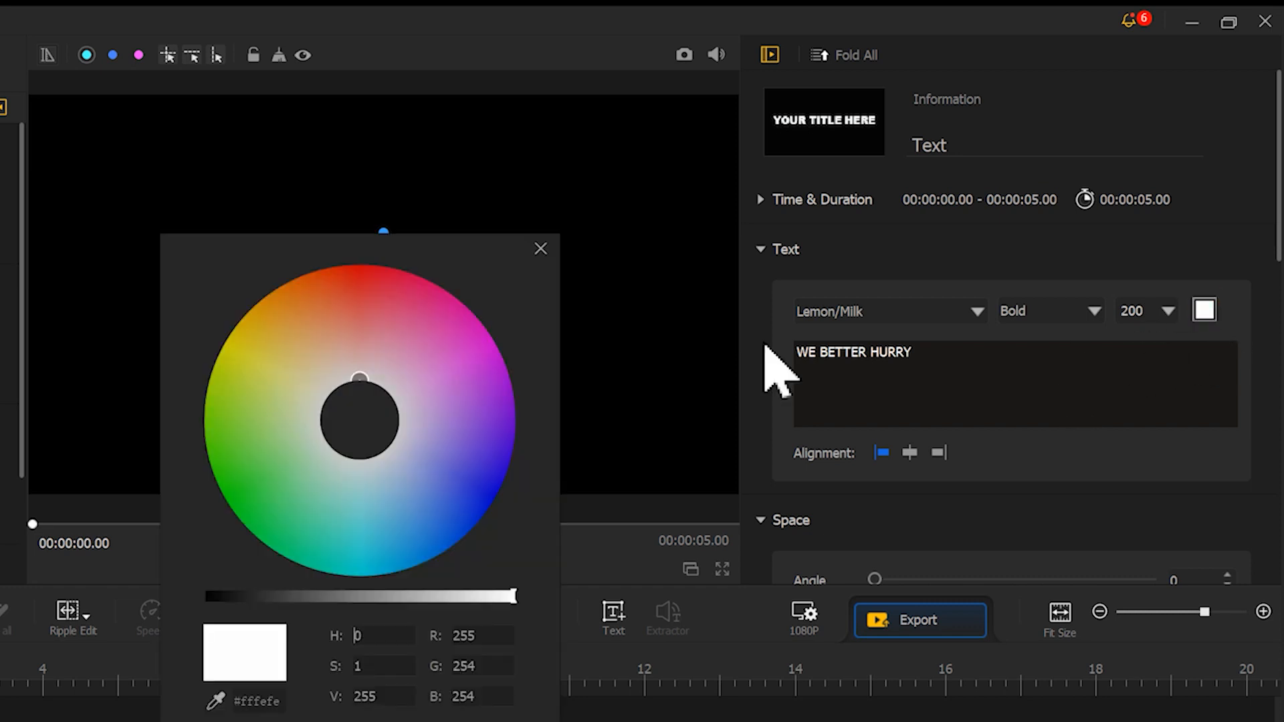
mouse_move(358, 374)
left_mouse_down()
mouse_move(293, 314)
mouse_move(229, 338)
left_mouse_up()
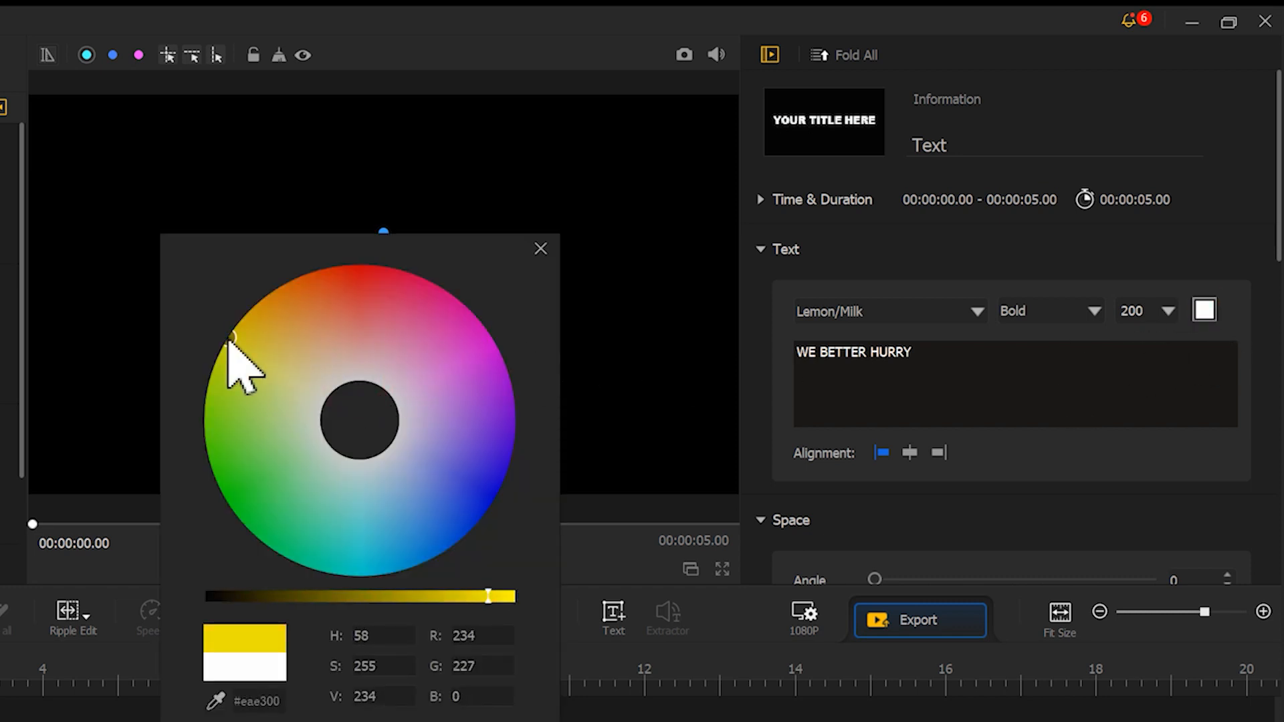
left_click(468, 720)
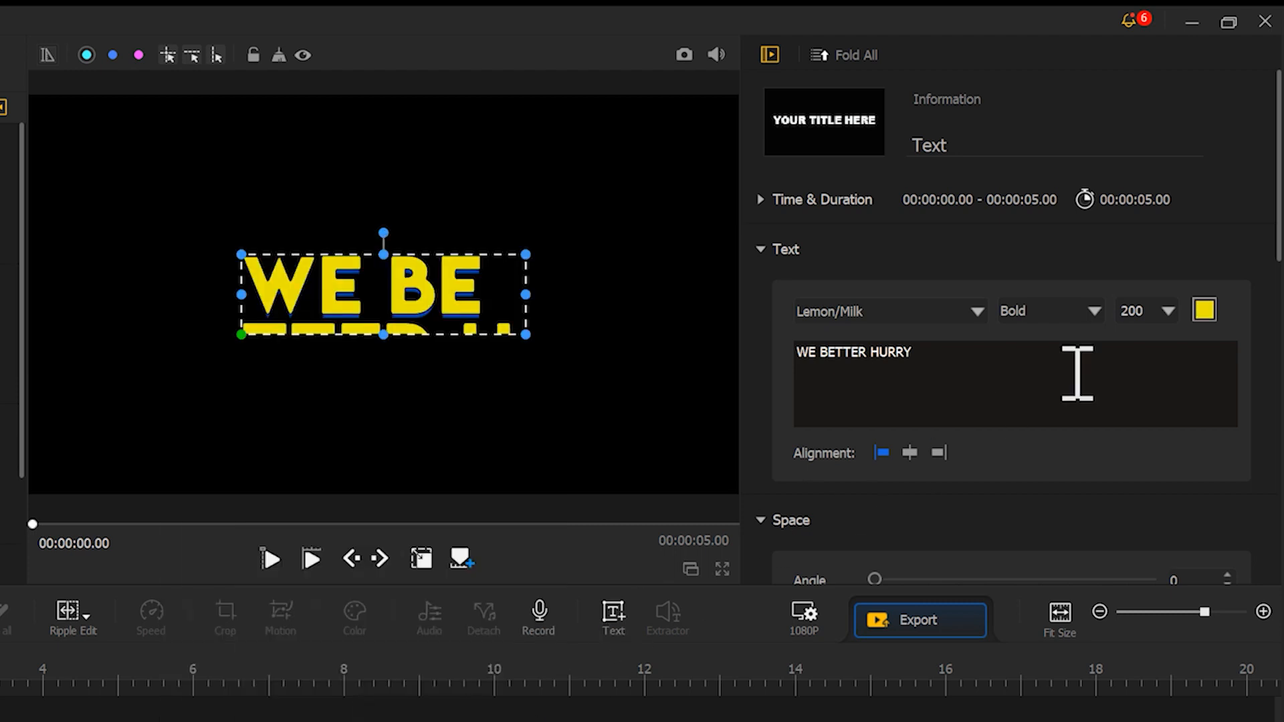
Remove the title's blue shadow and fit its text box to one line in the frame, checking the centring with temporary crosshair guides
left_click_drag(1277, 167, 1266, 601)
left_click_drag(919, 325, 790, 329)
left_click_drag(444, 309, 232, 289)
left_click_drag(321, 292, 631, 292)
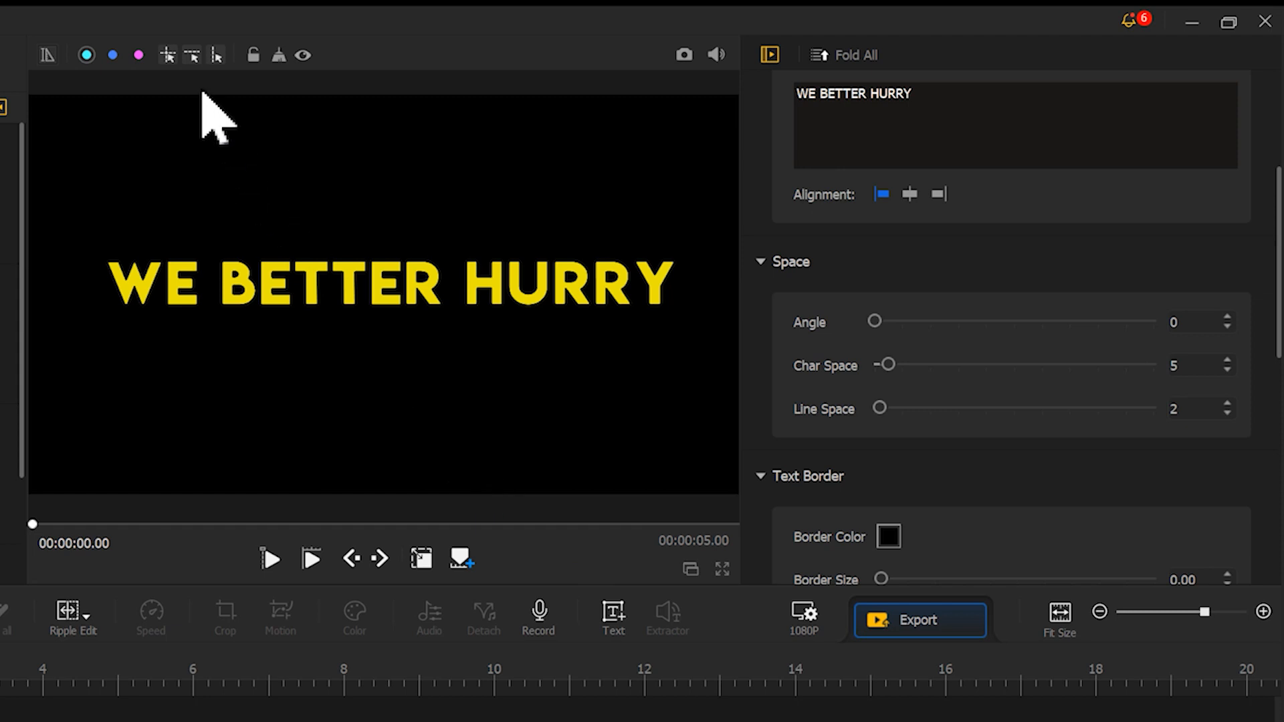
left_click(169, 54)
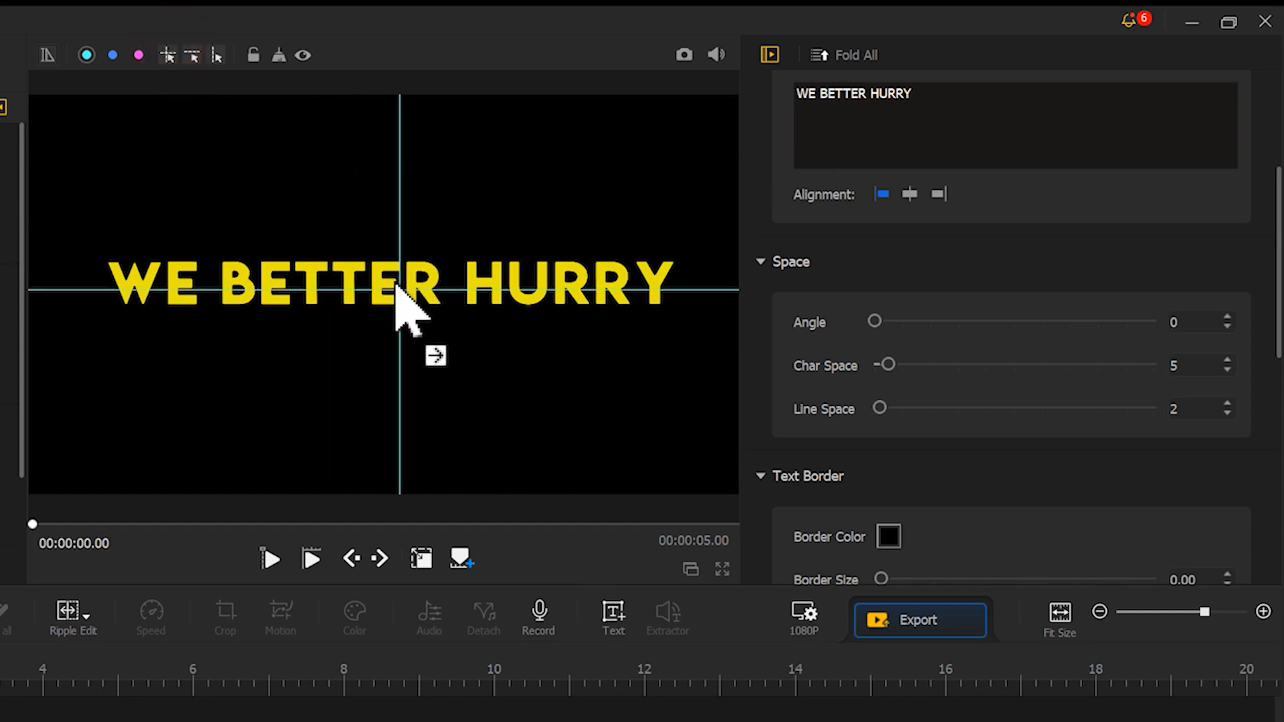
left_click(279, 59)
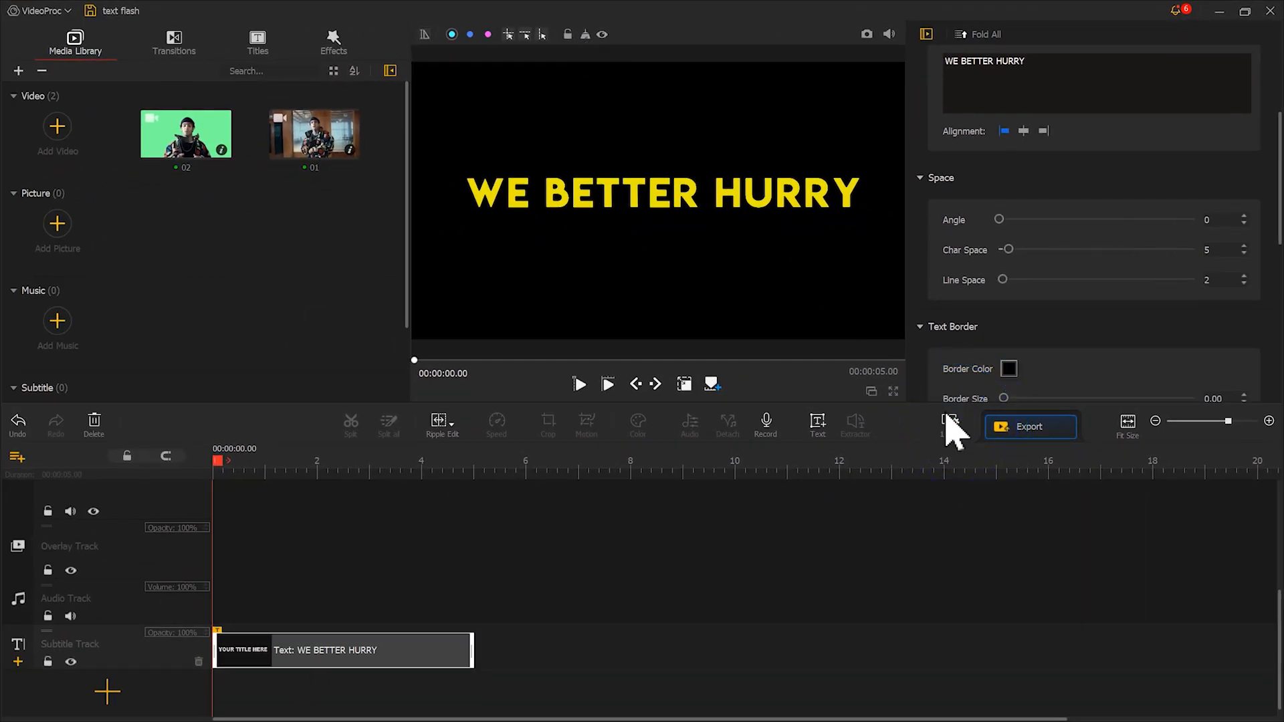
Set the project background to a custom saturated green, keeping the 1920 x 1080 resolution
left_click(954, 426)
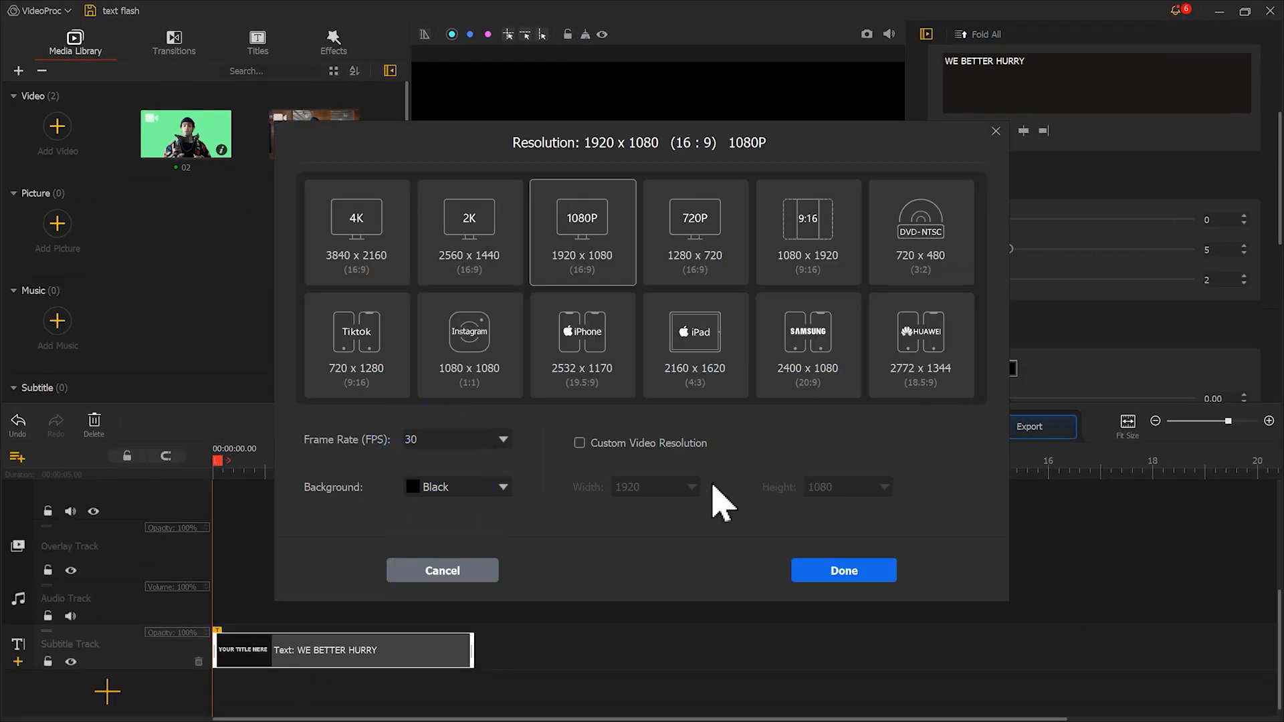
left_click(505, 488)
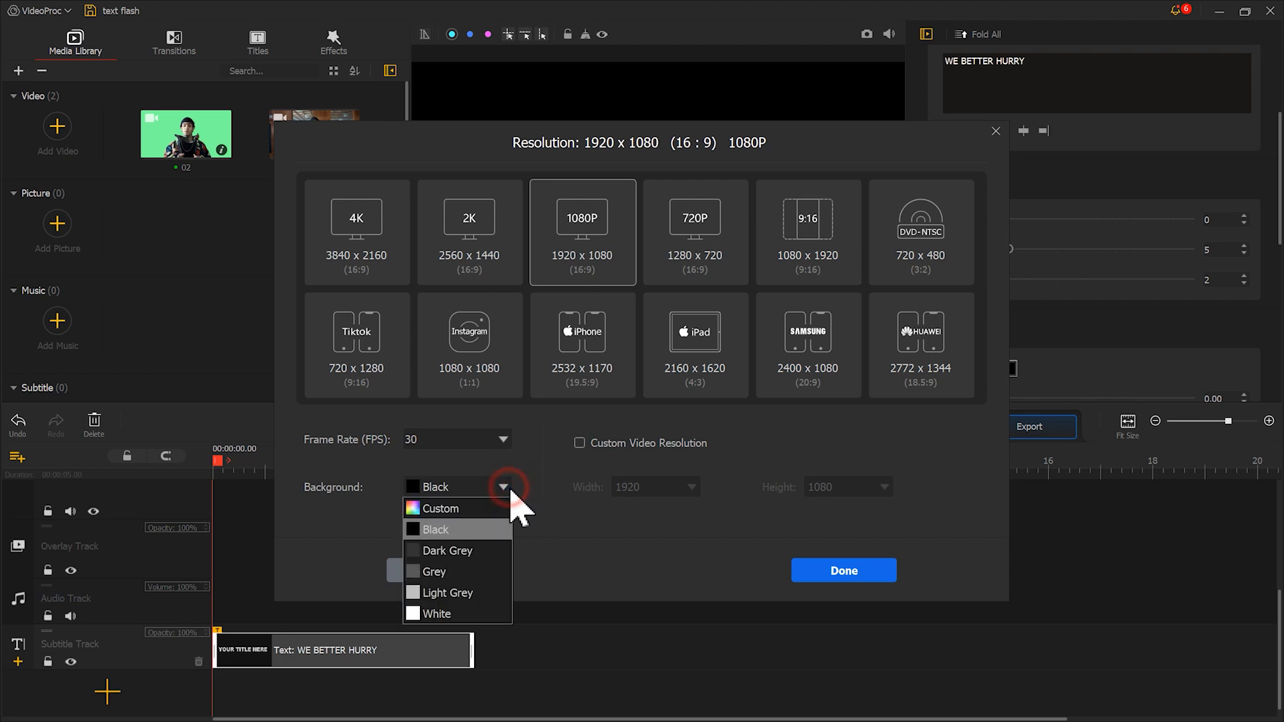
left_click(471, 510)
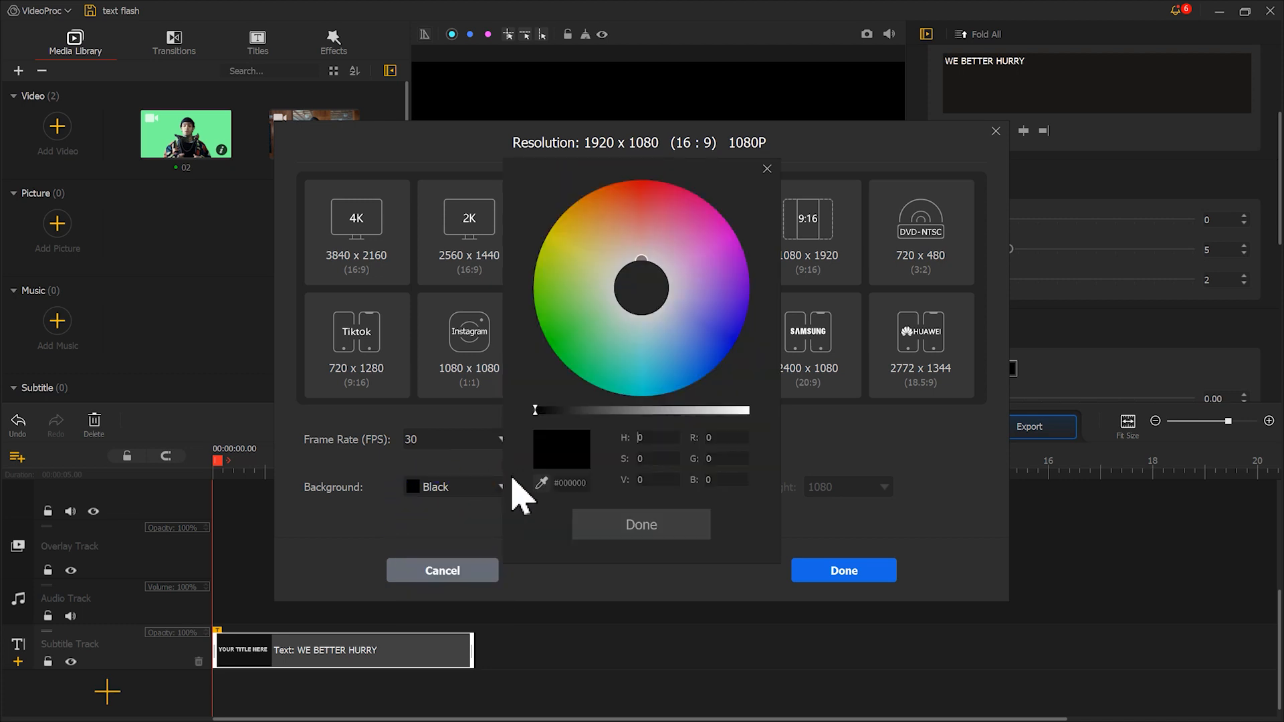
left_click_drag(599, 318, 552, 353)
left_click(635, 525)
left_click(852, 565)
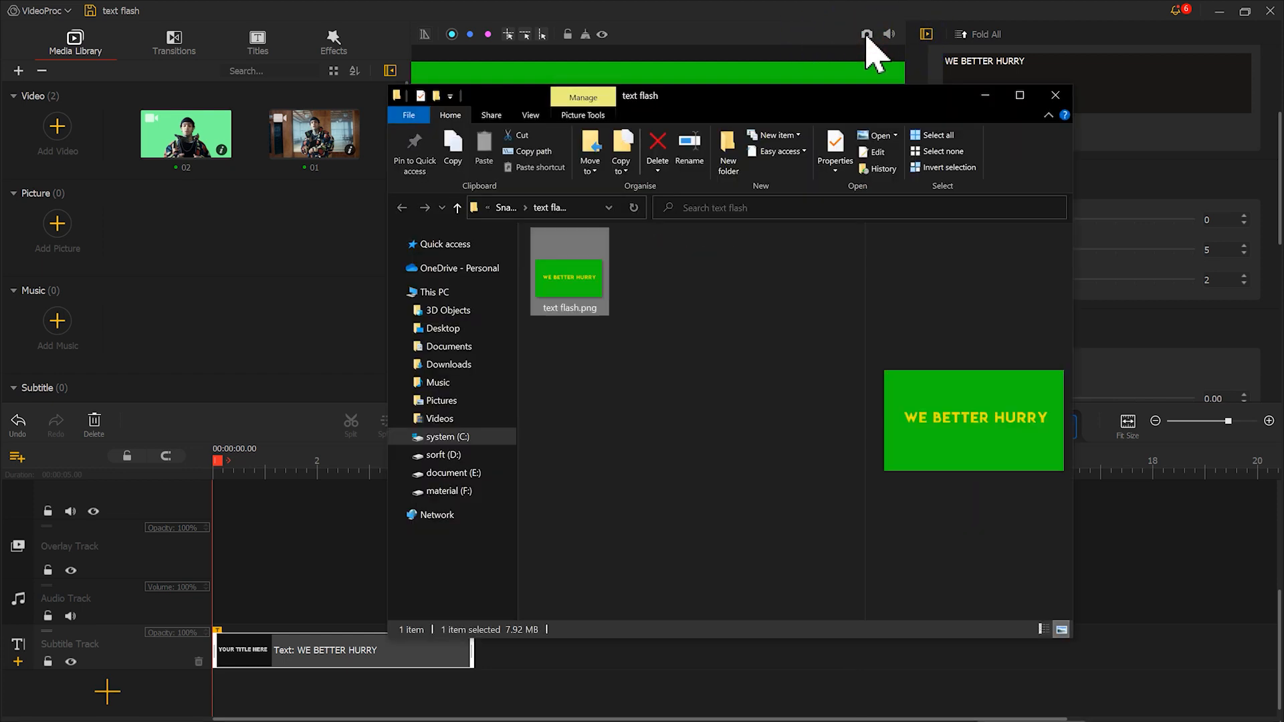
Replace the title text with "LET'S MAKE IT RIGHT" and shift and widen its box so the text fits on one line
left_click(985, 95)
scroll(1037, 221, "up", 2)
left_click_drag(1030, 211, 950, 213)
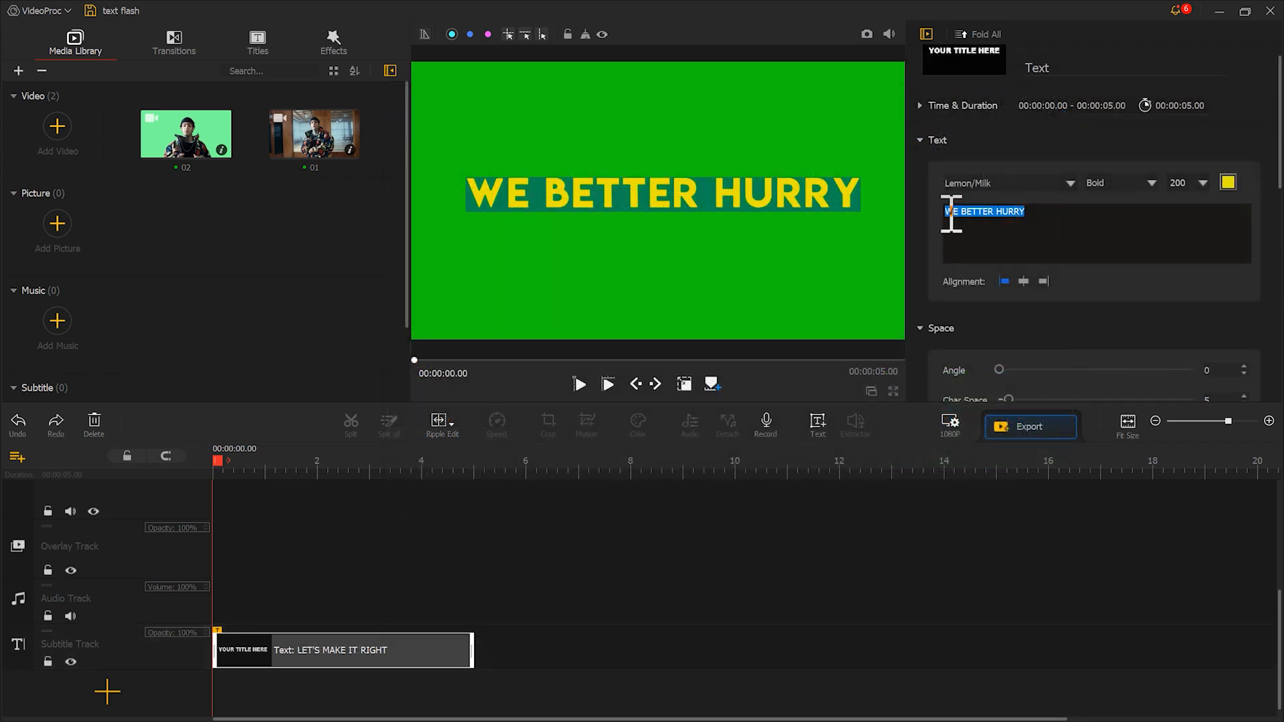
type("LET'S MAKE IT RIGHT")
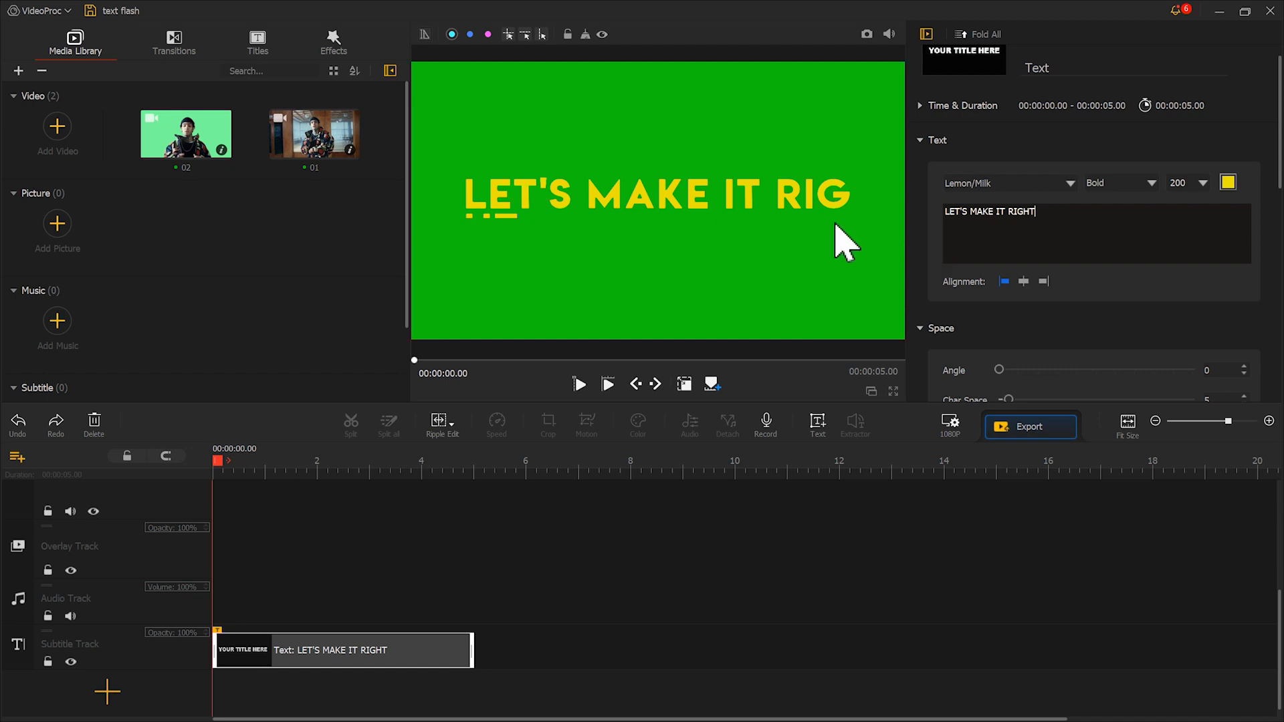
left_click(789, 194)
left_click_drag(794, 194, 765, 193)
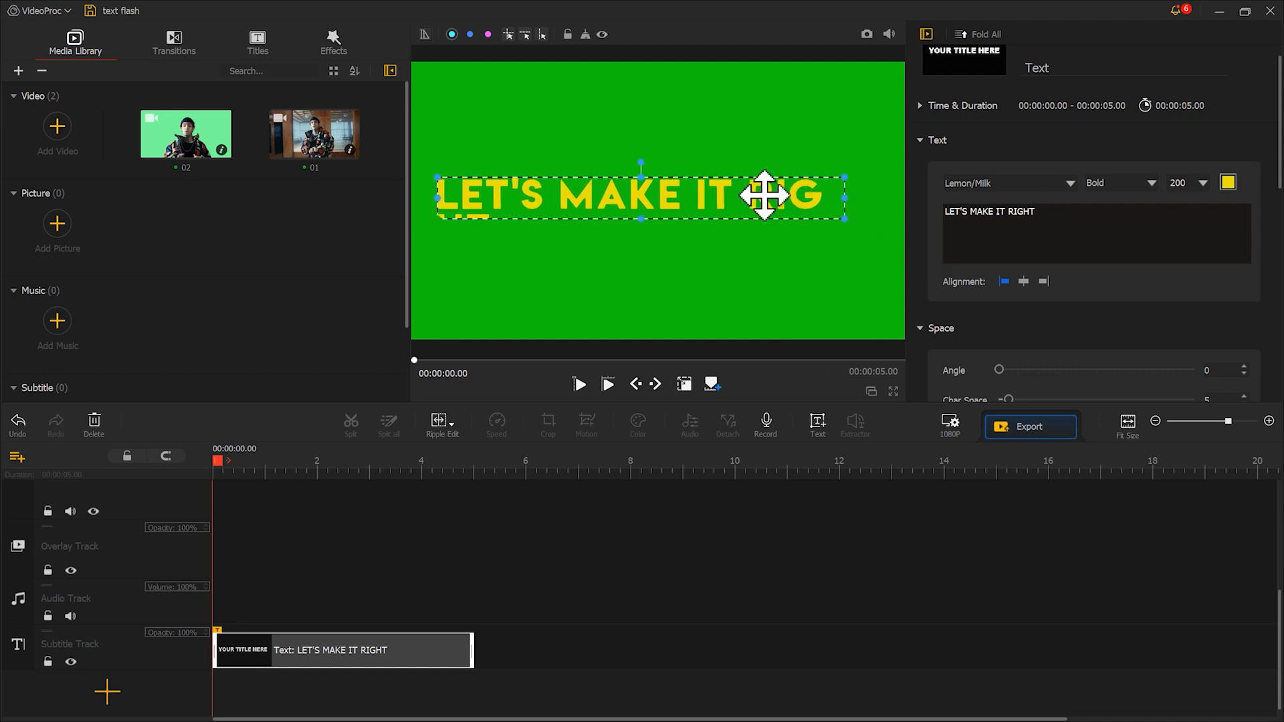
left_click_drag(841, 198, 878, 199)
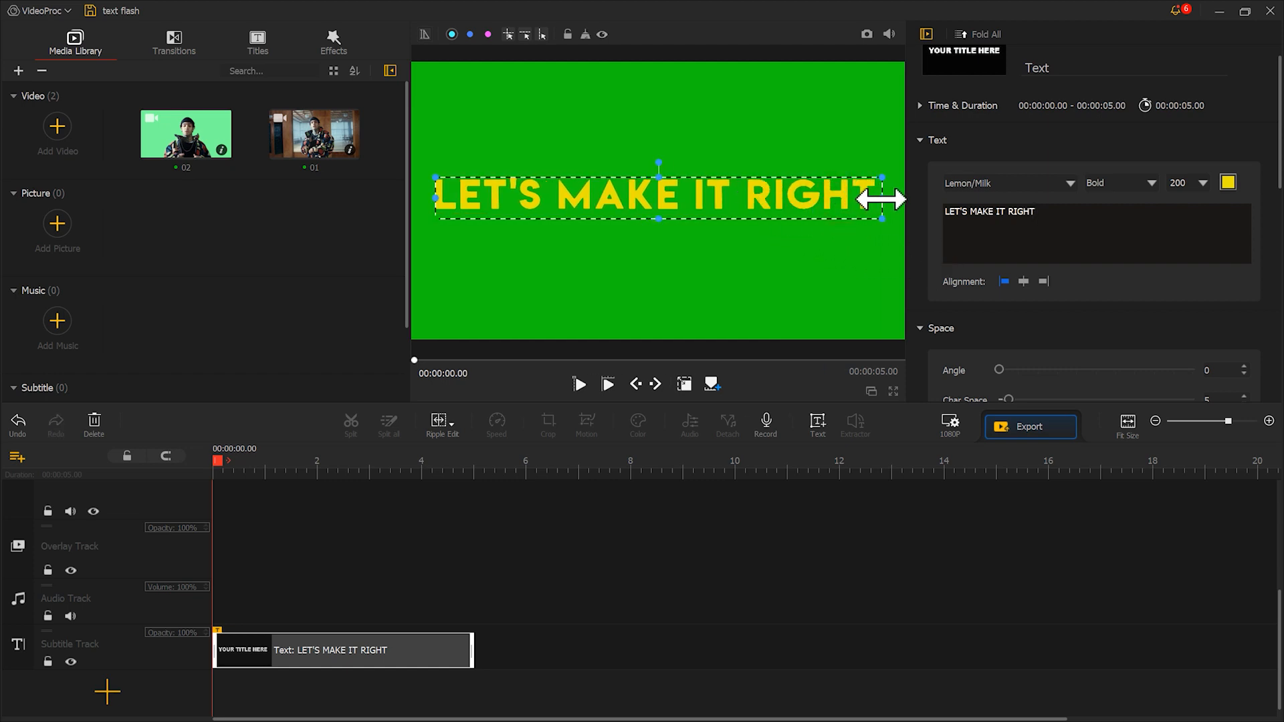
left_click(865, 95)
Change the title to "CAUSE MEYBE TOMORROW" on two lines and add the saved title images to the media library
left_click(1143, 233)
left_click_drag(1143, 233, 933, 210)
type("CAUSE E")
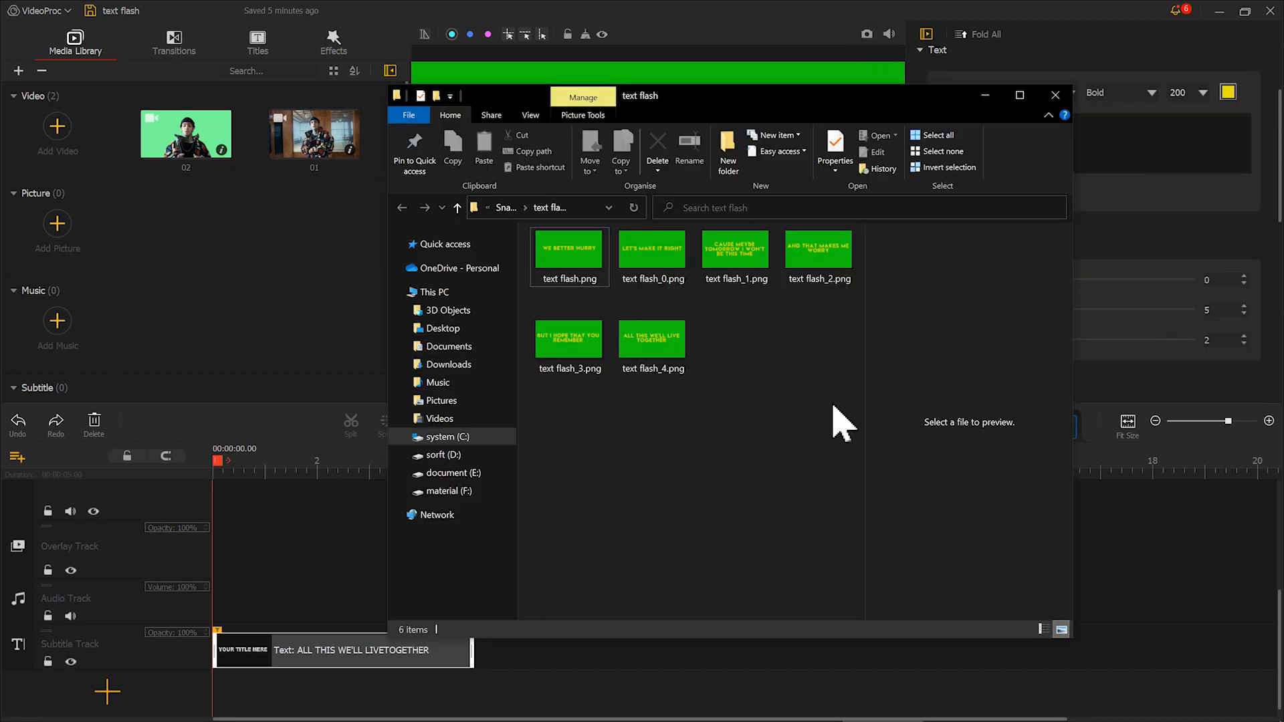
left_click_drag(841, 423, 242, 261)
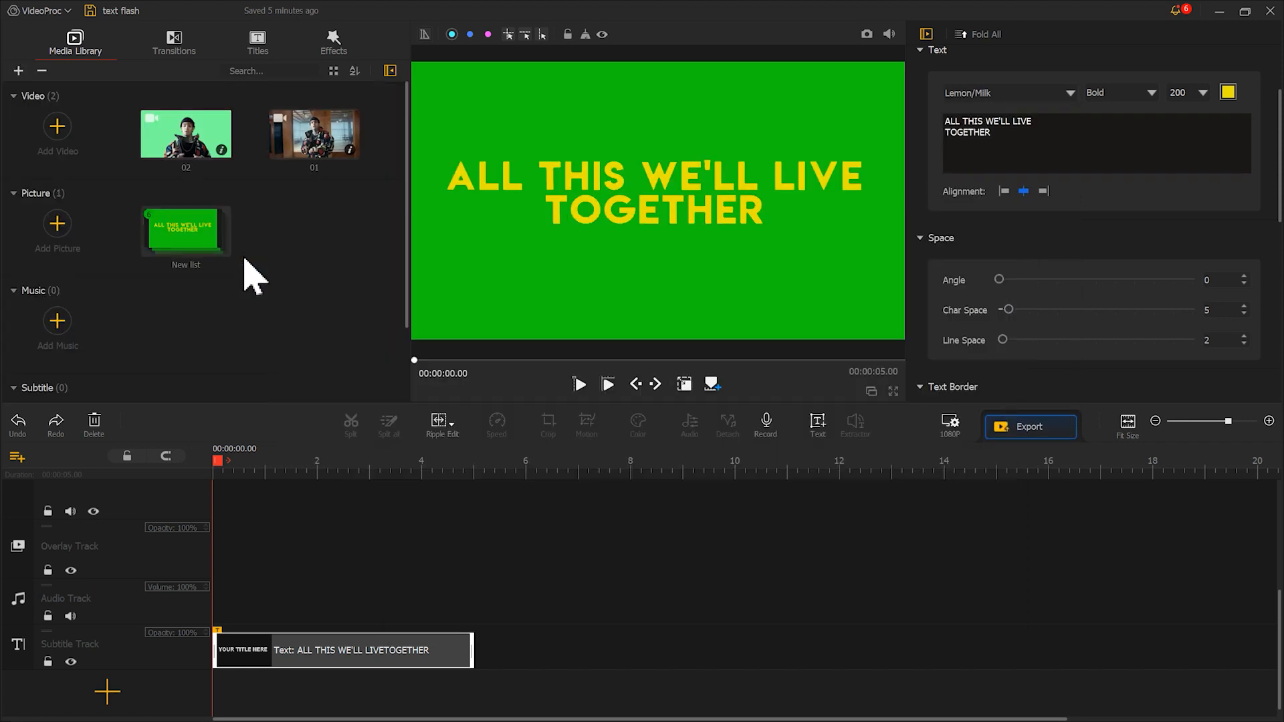
Recolour the "ALL THIS WE'LL LIVE TOGETHER" title red (#ea2106)
left_click(1228, 92)
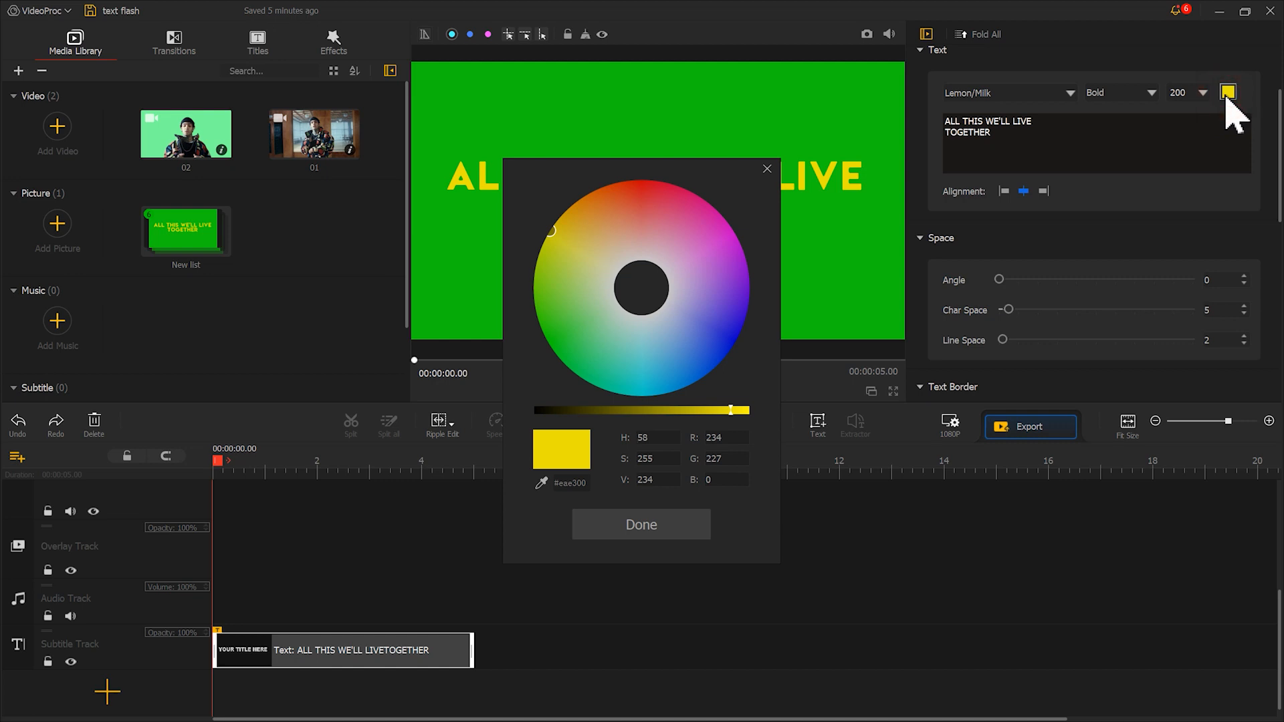
left_click_drag(645, 231, 629, 186)
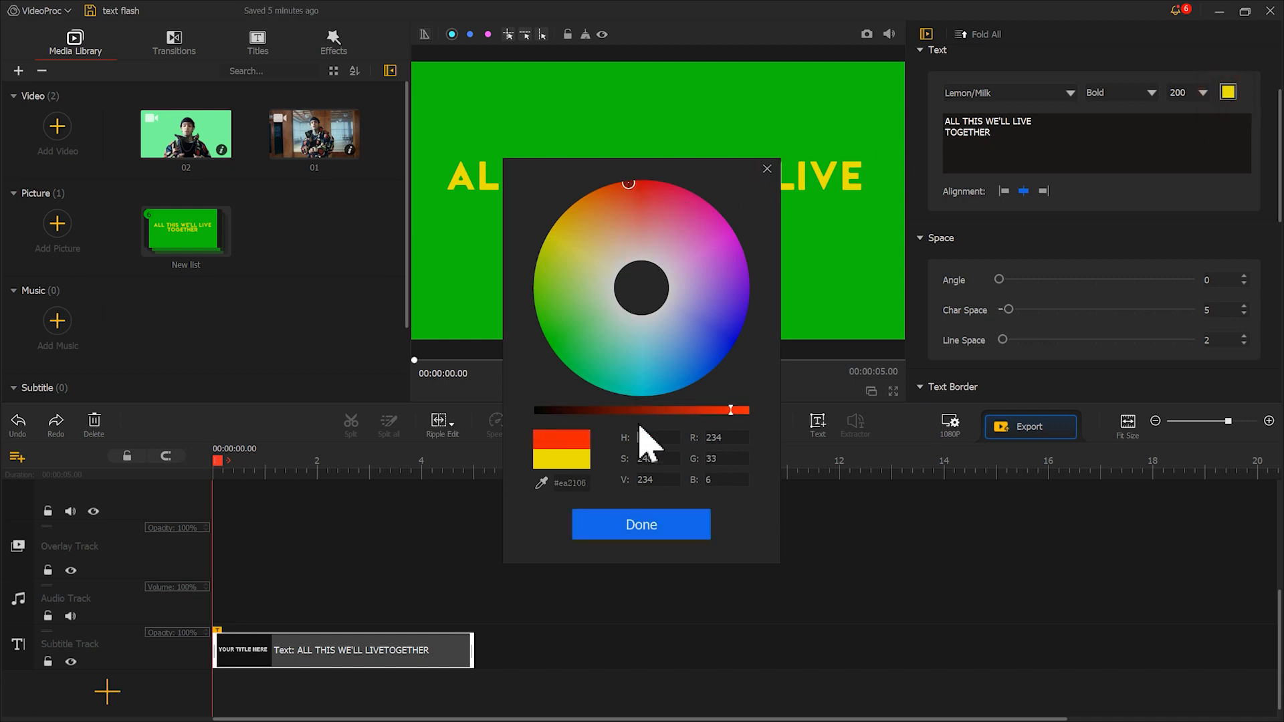
left_click(667, 521)
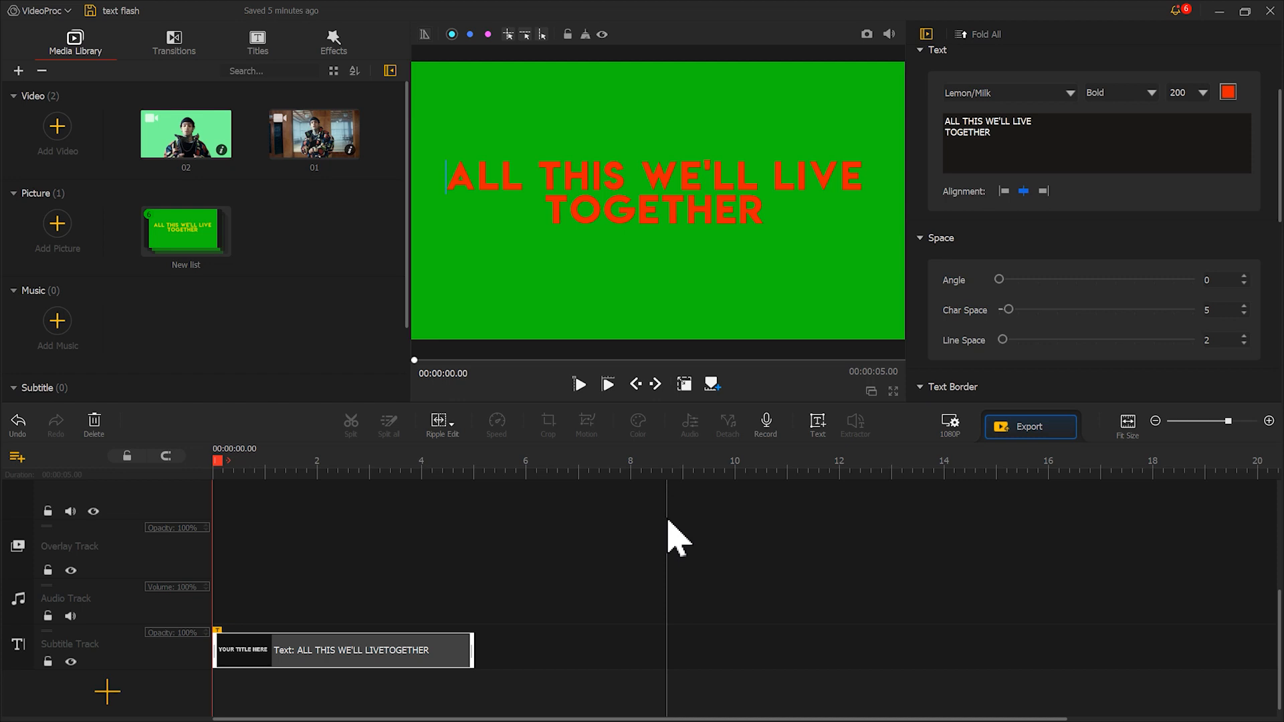
Delete the title clip from the subtitle track and set the project background to Black
left_click(95, 423)
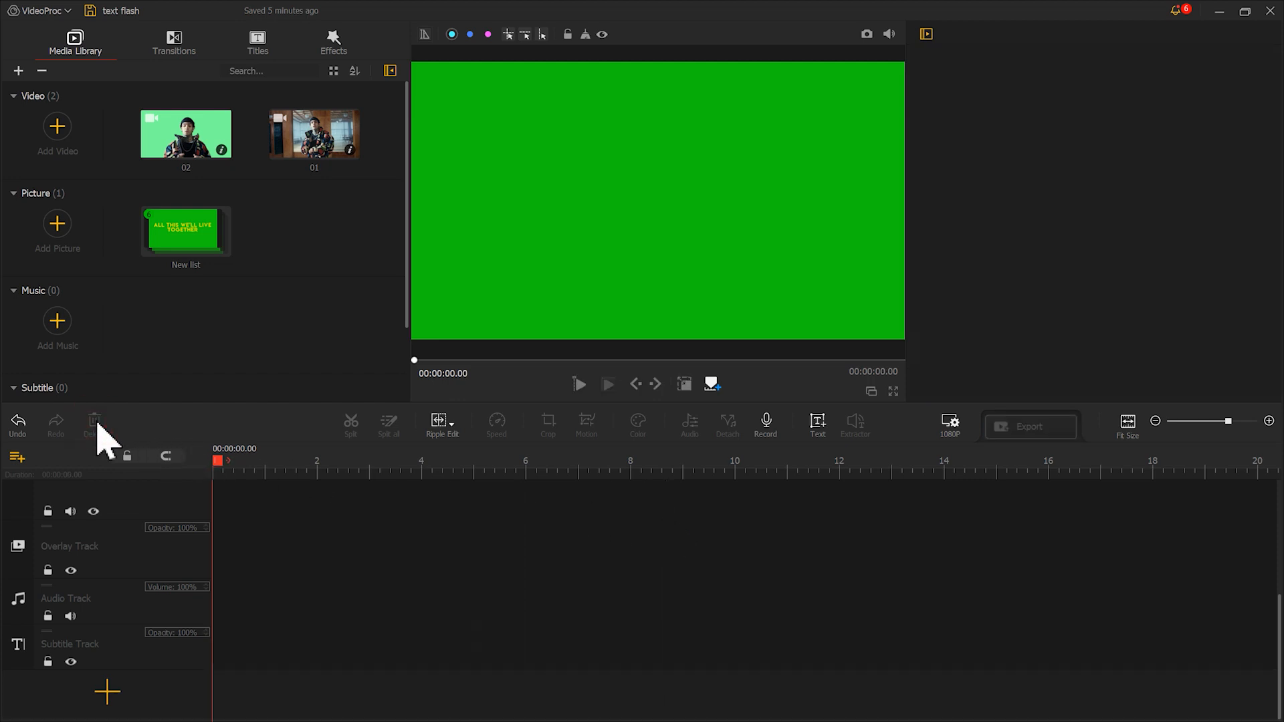
left_click(955, 426)
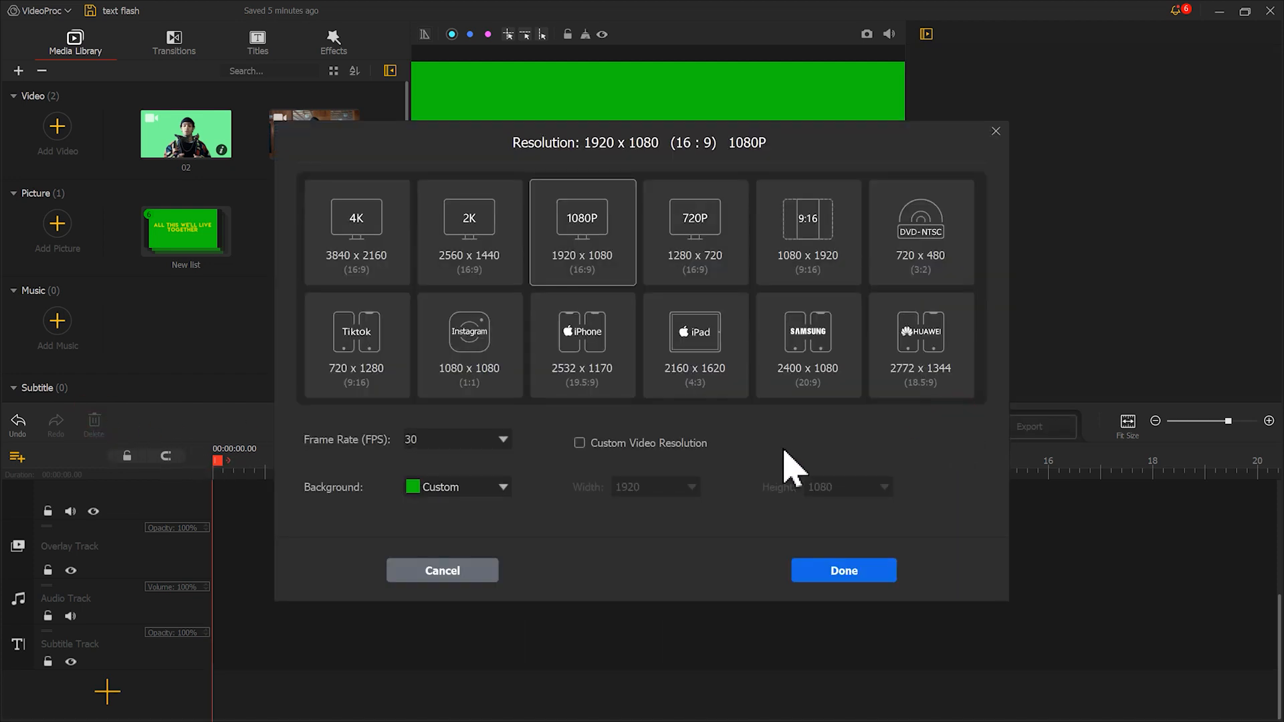
left_click(498, 488)
left_click(472, 529)
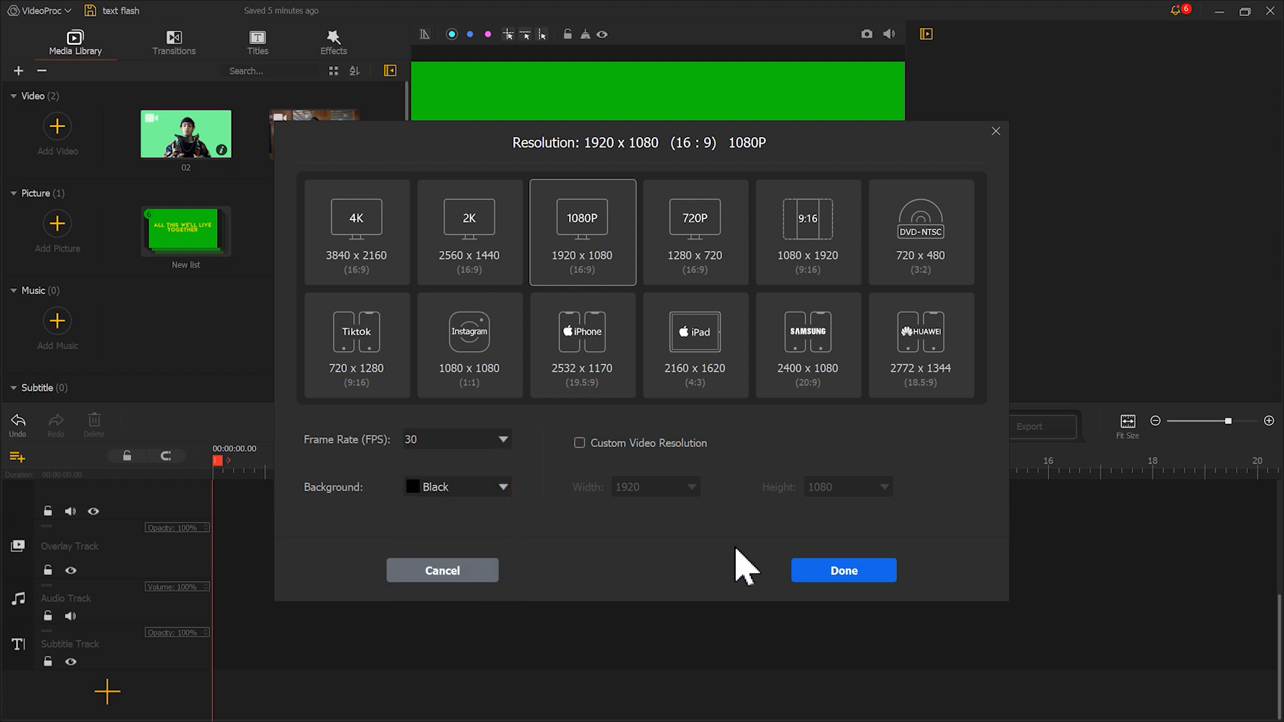
left_click(830, 570)
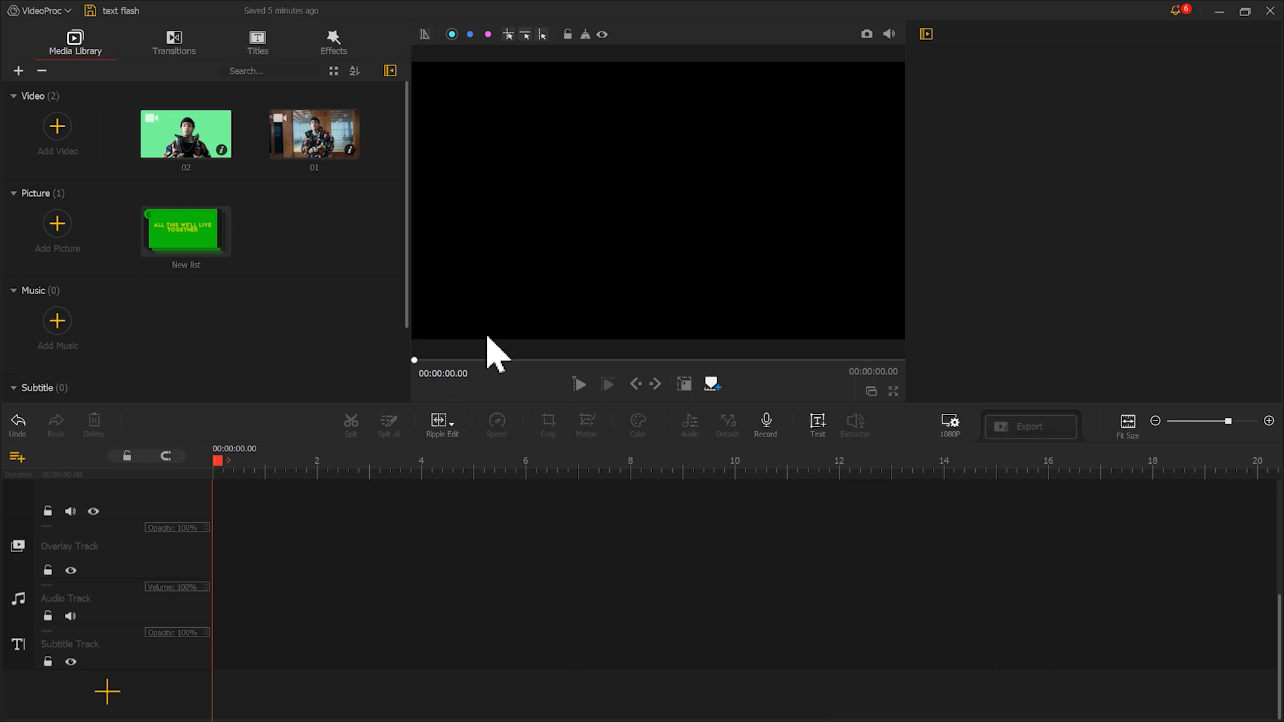
Place video 01 at the start of the video track
left_click_drag(353, 148, 362, 524)
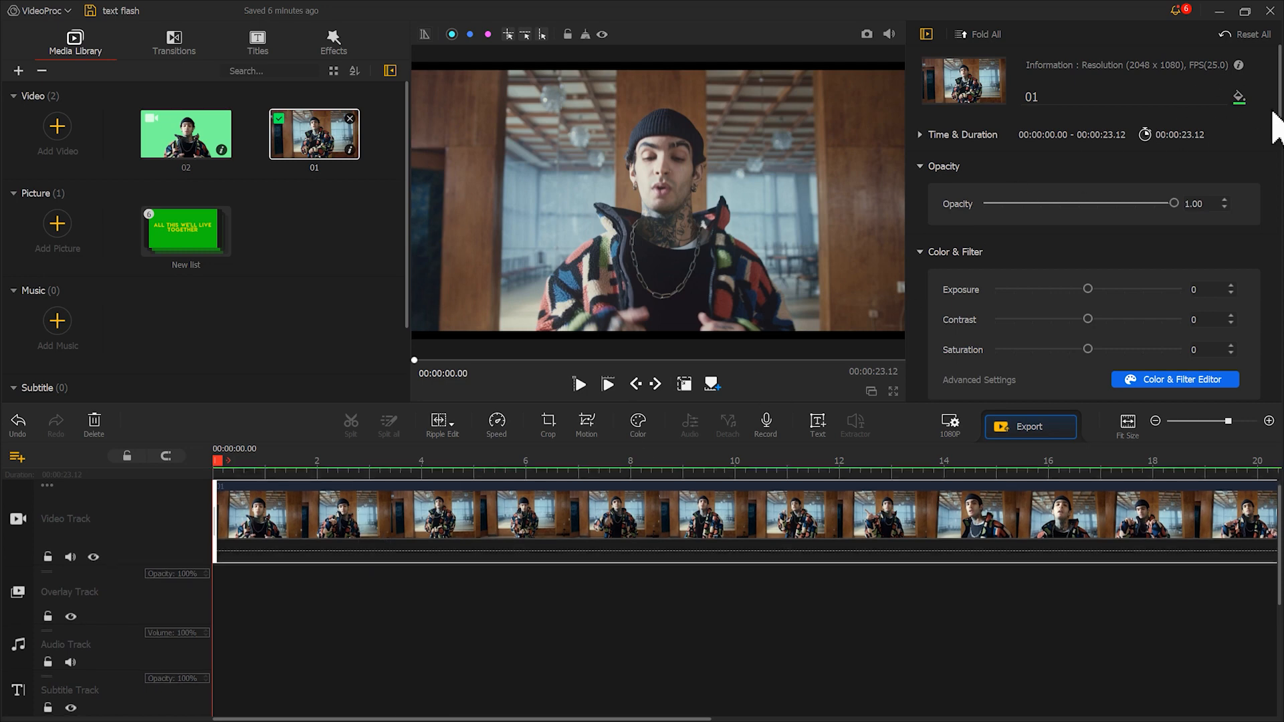
Fit video 01 to the screen height
scroll(1252, 207, "down", 5)
left_click(1146, 252)
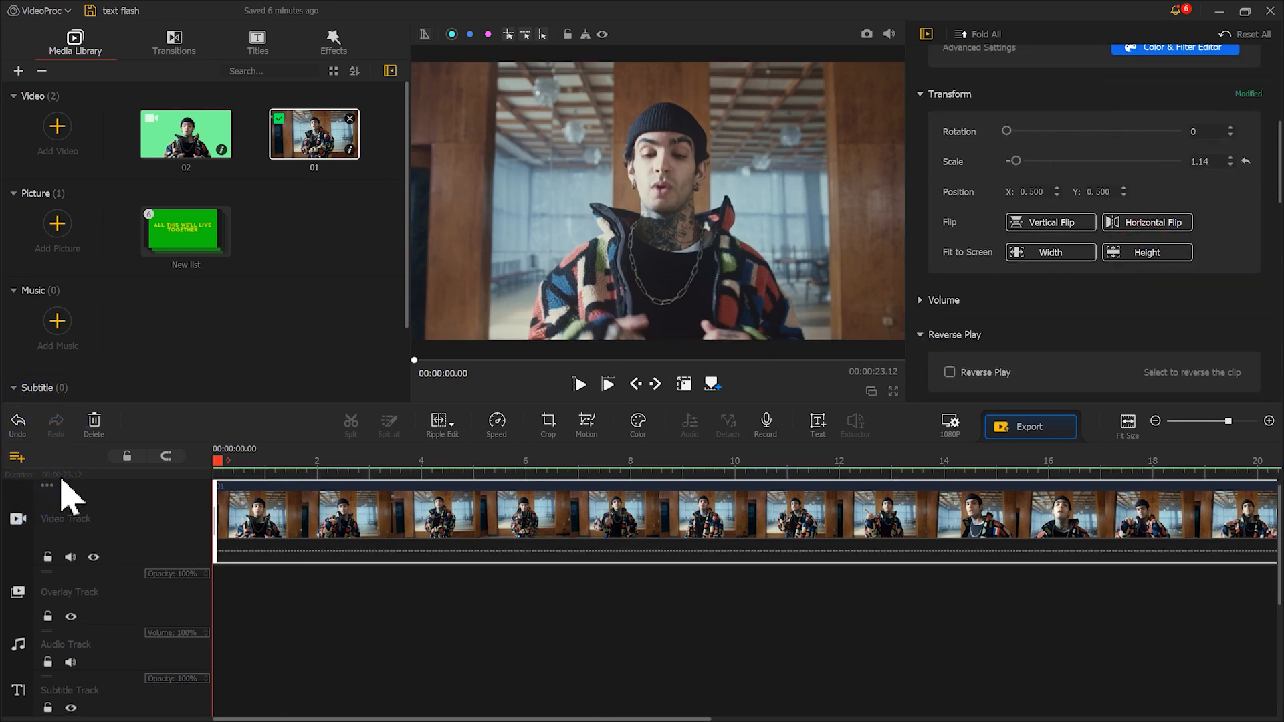
Add a second overlay track, place green-screen video 02 at its start, and fit it to the screen height
left_click(20, 458)
left_click(35, 466)
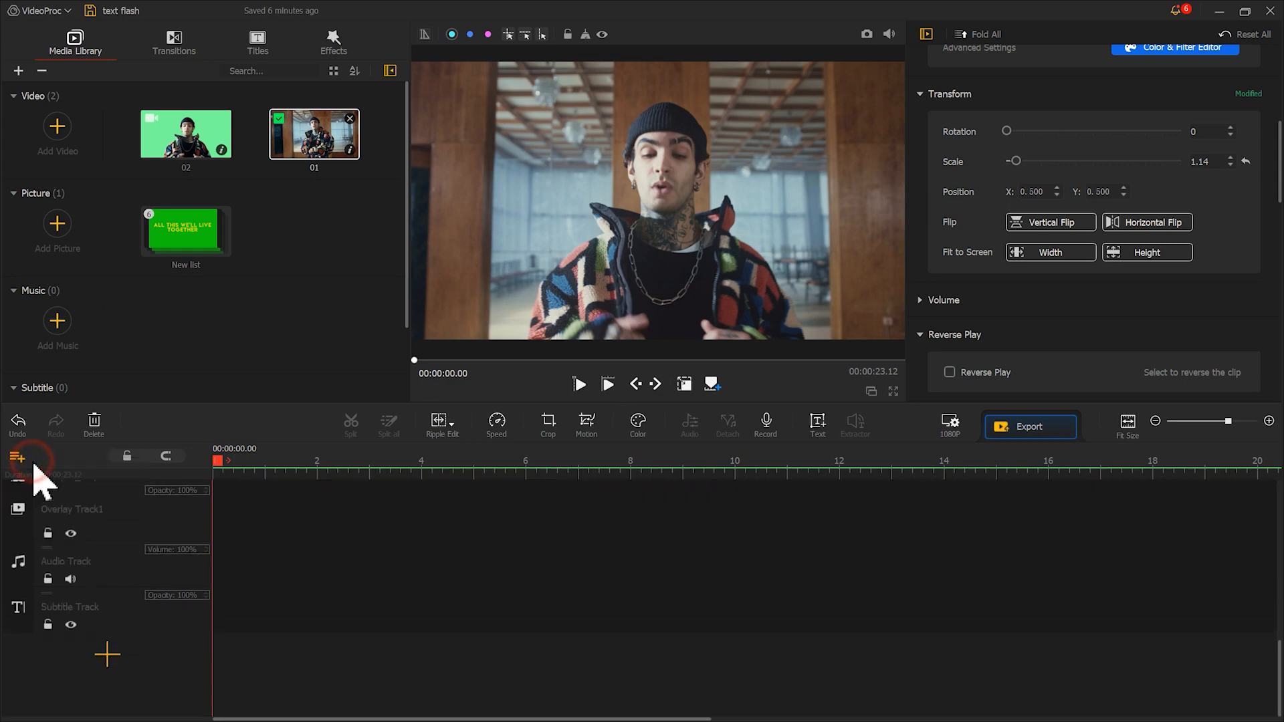
left_click_drag(194, 137, 222, 666)
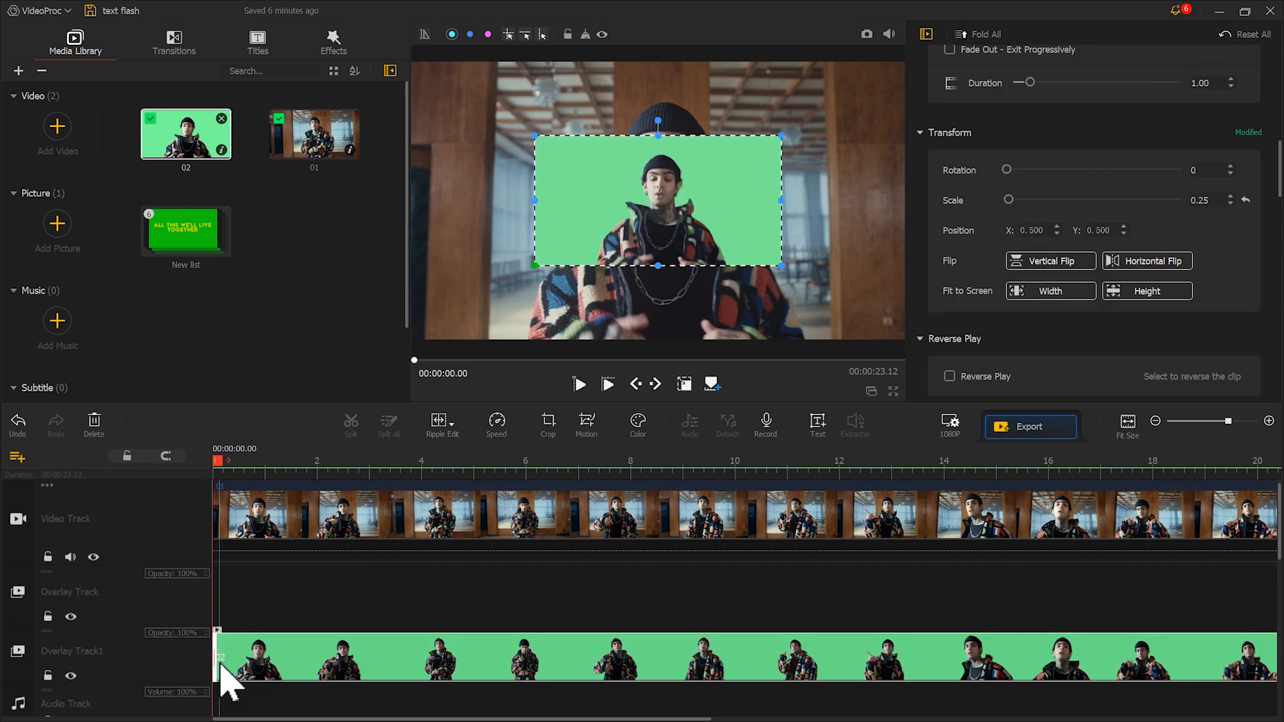
left_click(1115, 296)
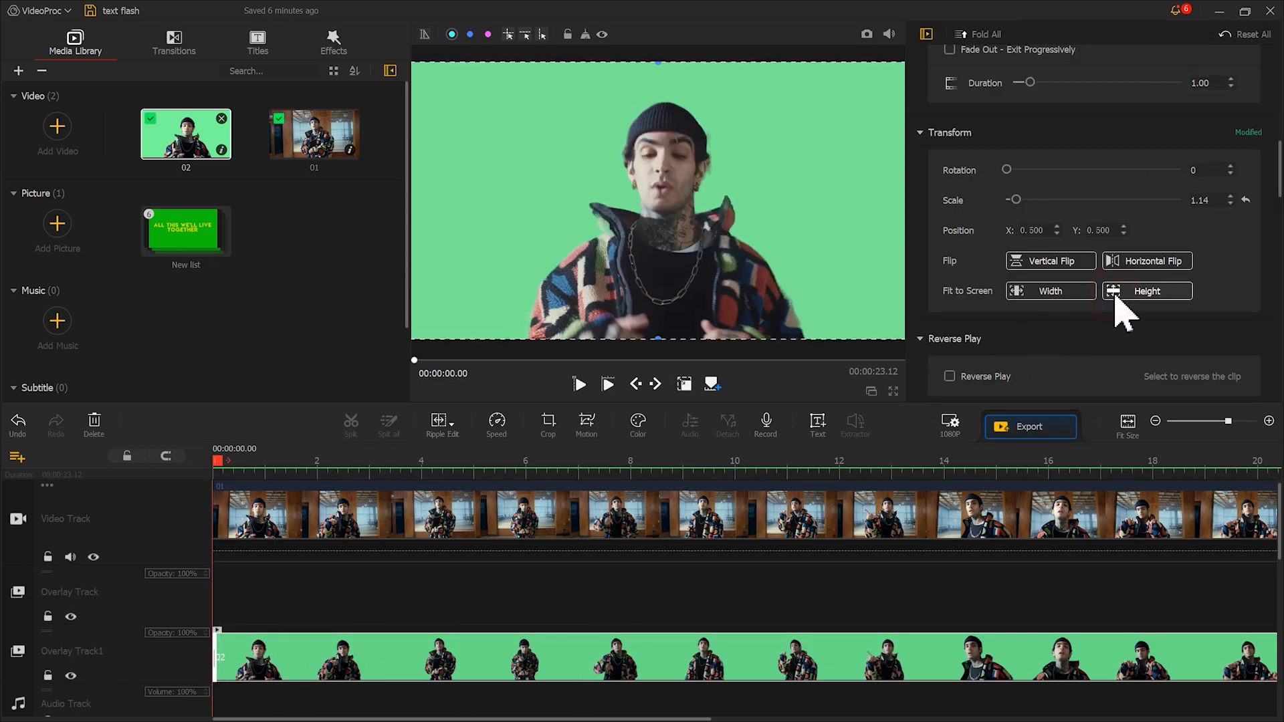
Key out video 02's background with Chroma Key using the sampled green #78eb96, tolerance 15 and smoothness 11
left_click_drag(1279, 175, 1270, 332)
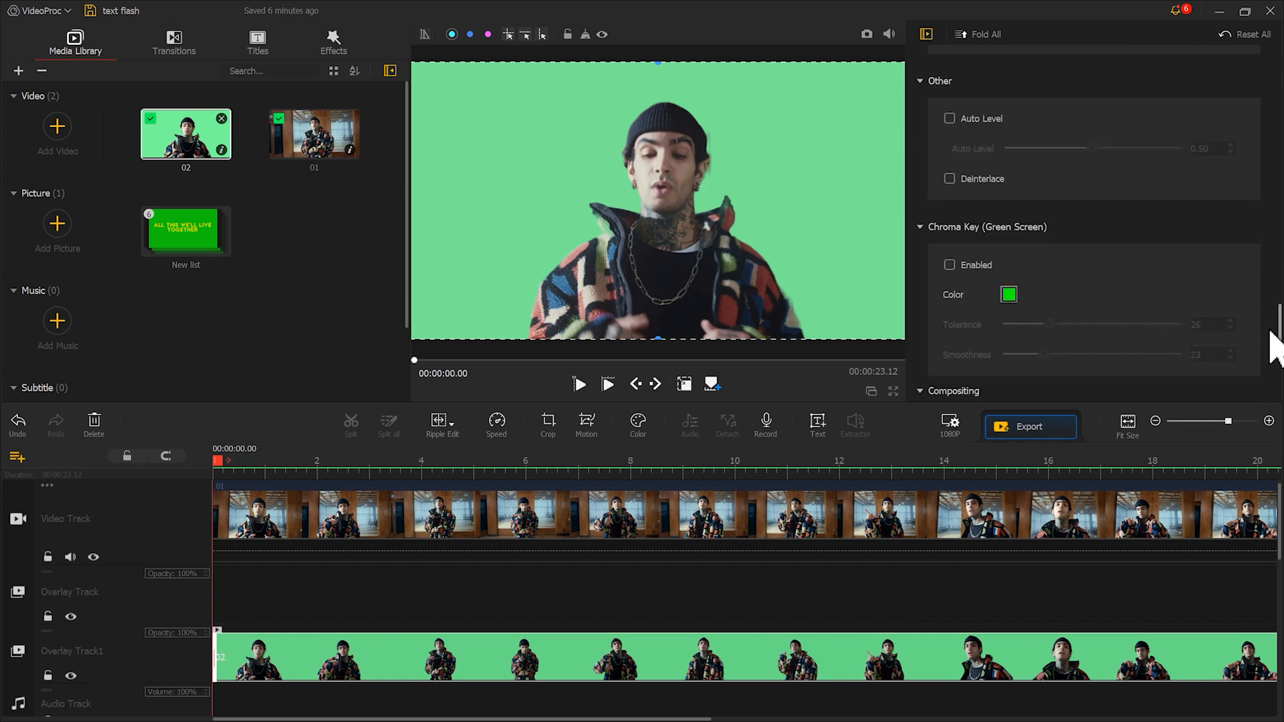
left_click(1010, 294)
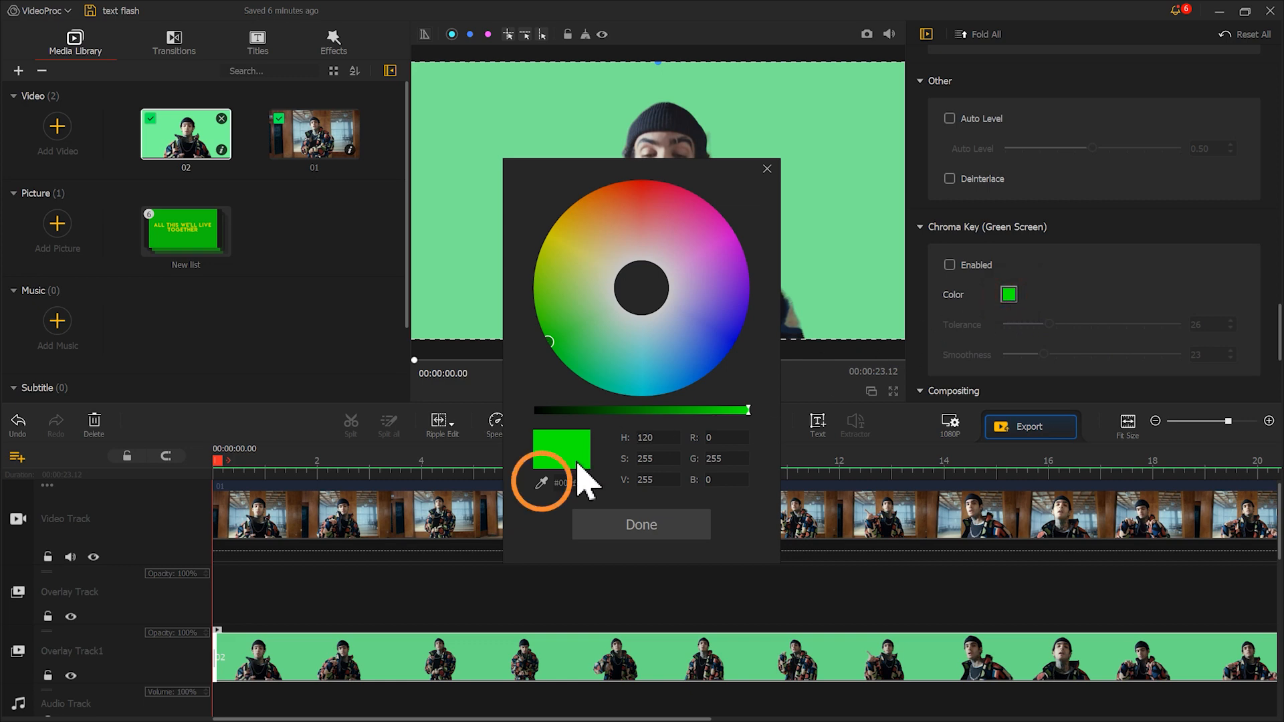
left_click(541, 483)
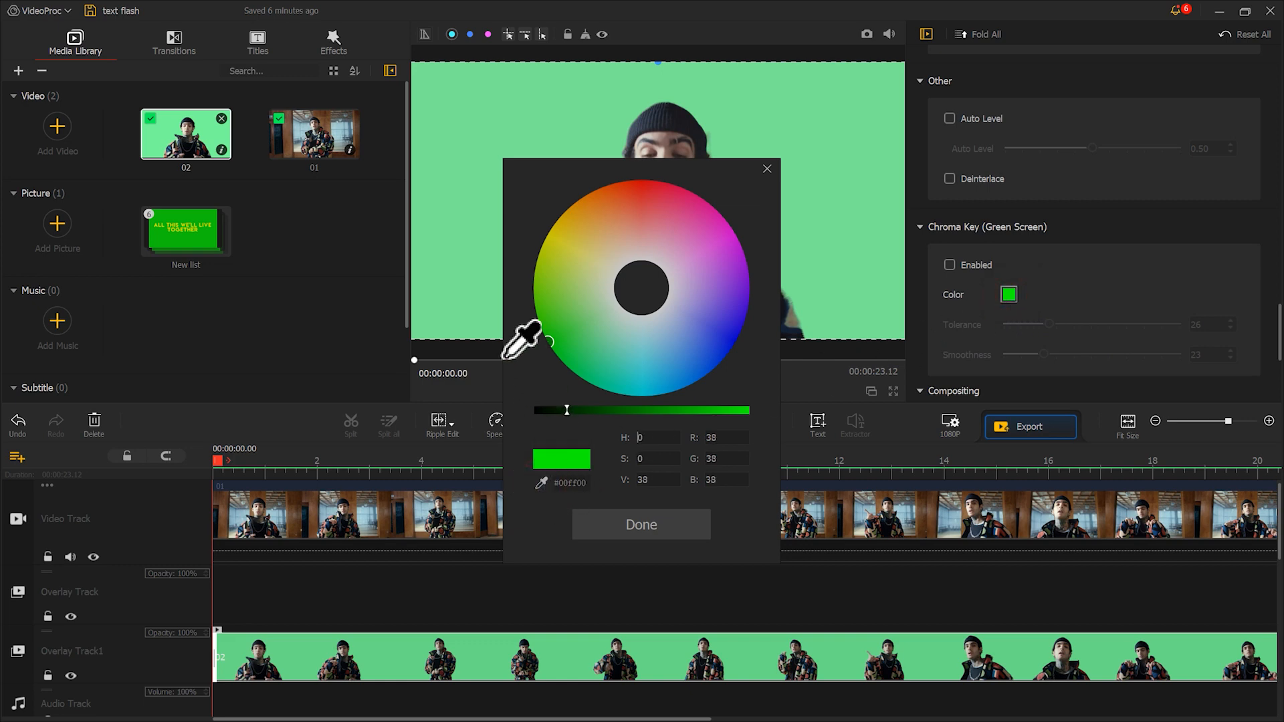
left_click(468, 280)
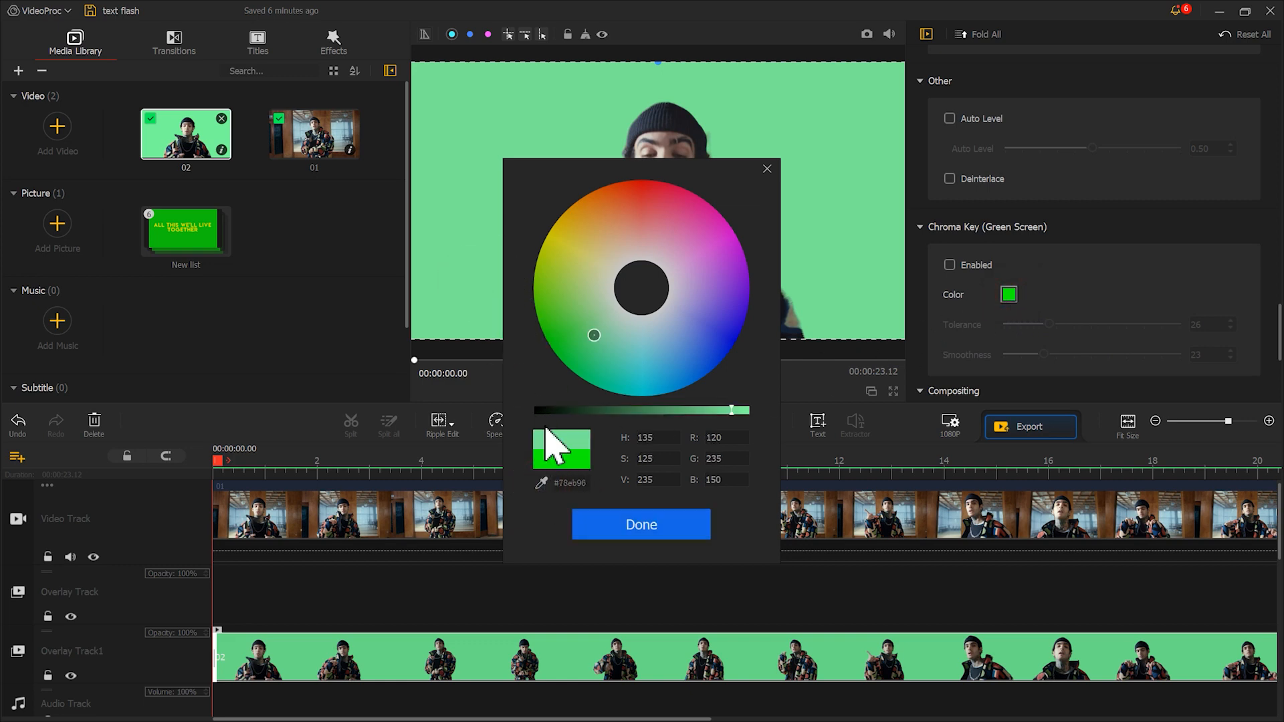
left_click(627, 528)
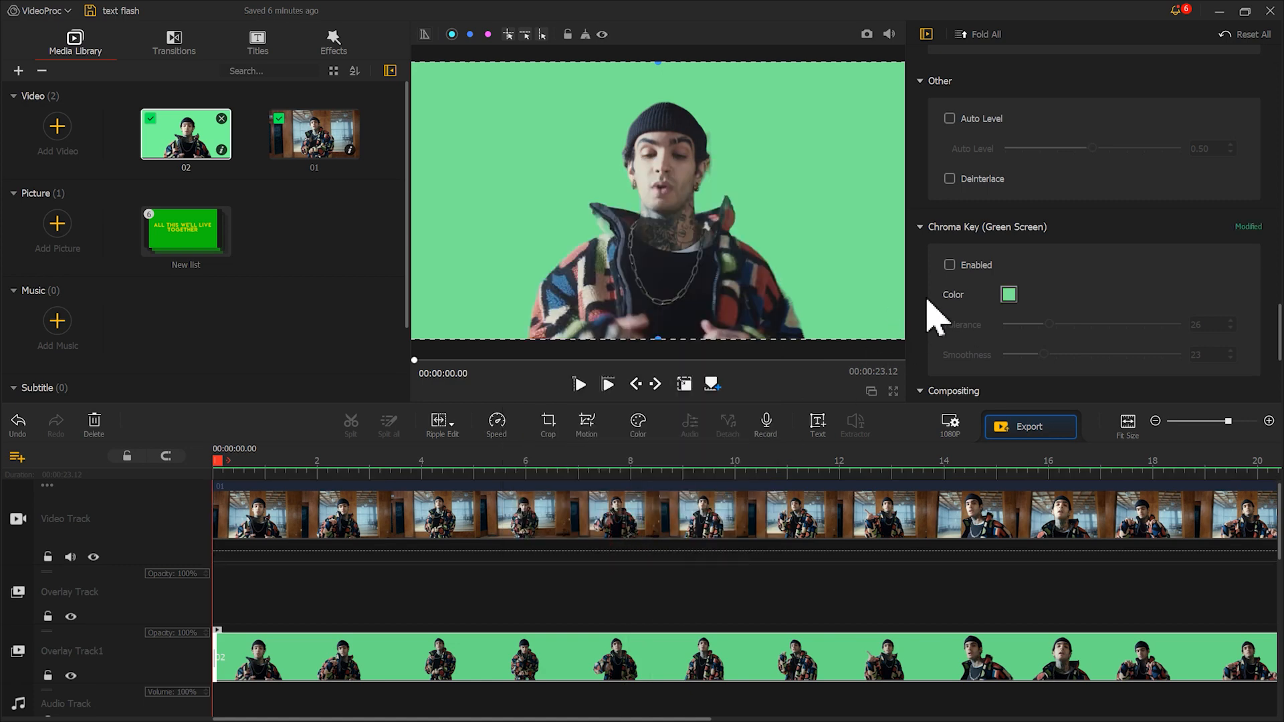
left_click(950, 265)
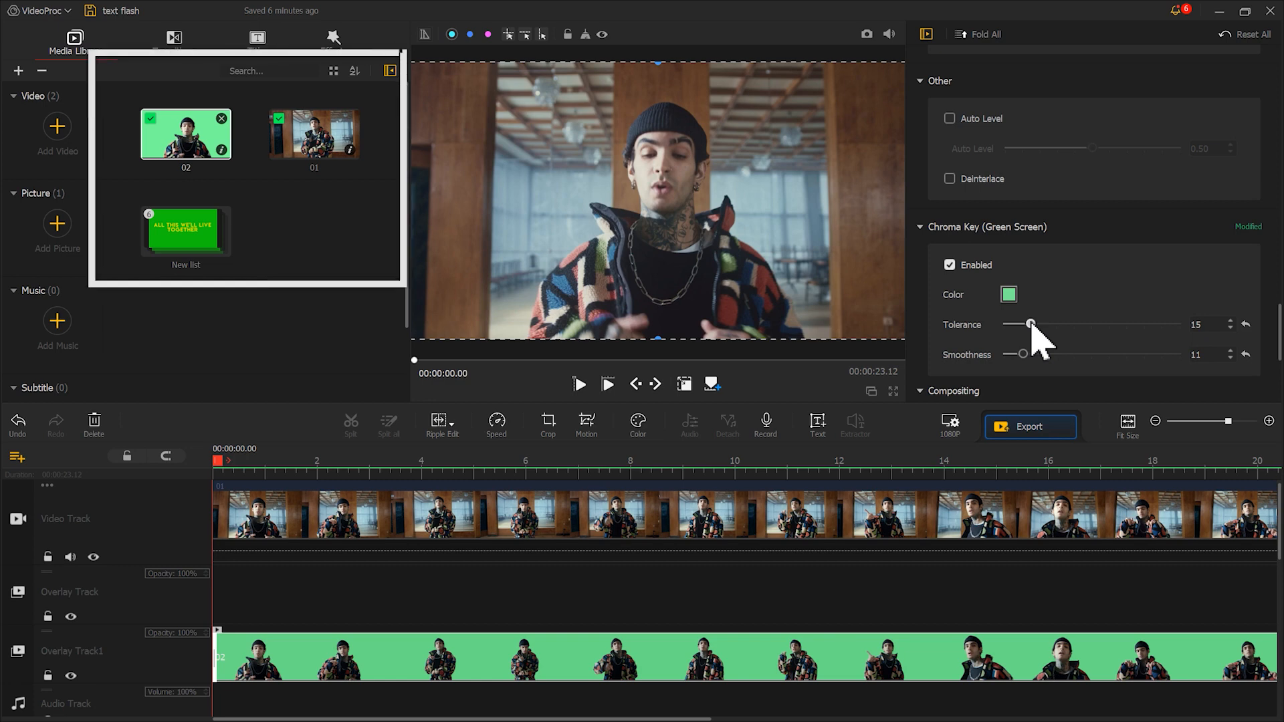
Place the "WE BETTER HURRY" image on the first overlay track at 0.30 s and fit it to the screen height
left_click_drag(318, 220, 257, 603)
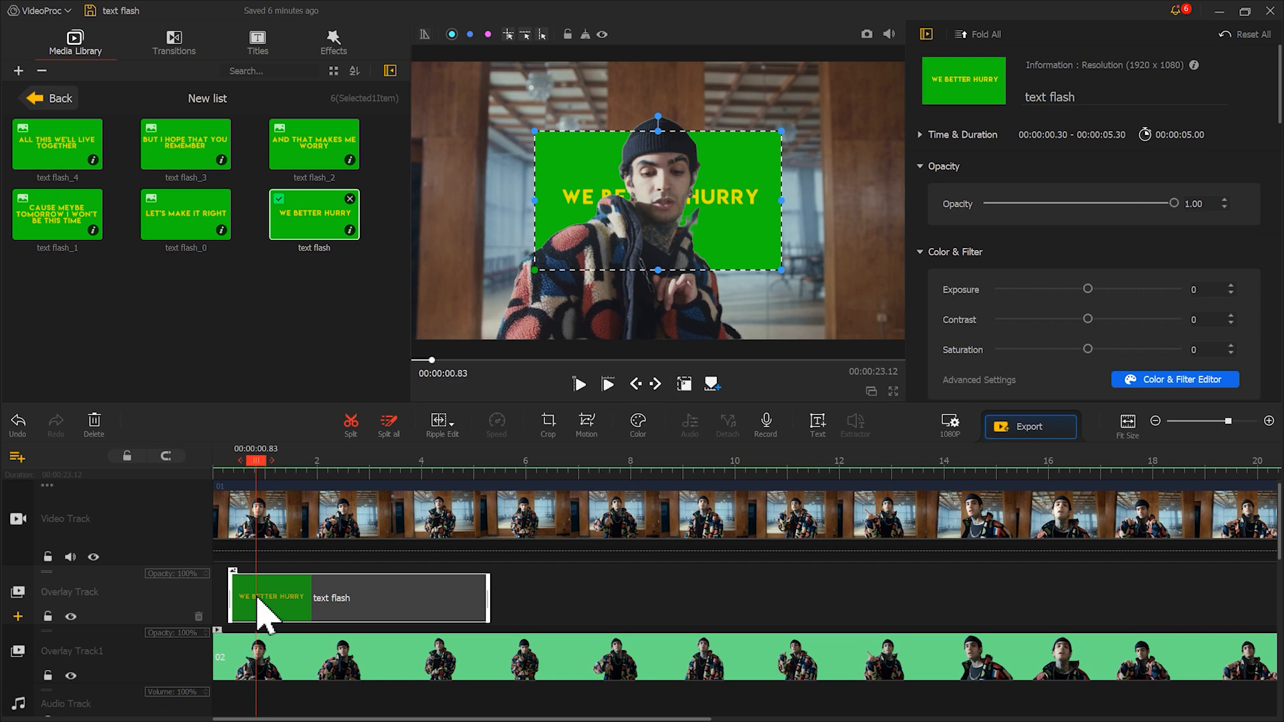
left_click_drag(1280, 105, 1269, 253)
left_click(1136, 298)
Key out the "WE BETTER HURRY" image's green background using the sampled colour #13c80d, tolerance 8 and smoothness 14
left_click_drag(1279, 200, 1266, 310)
left_click(1008, 198)
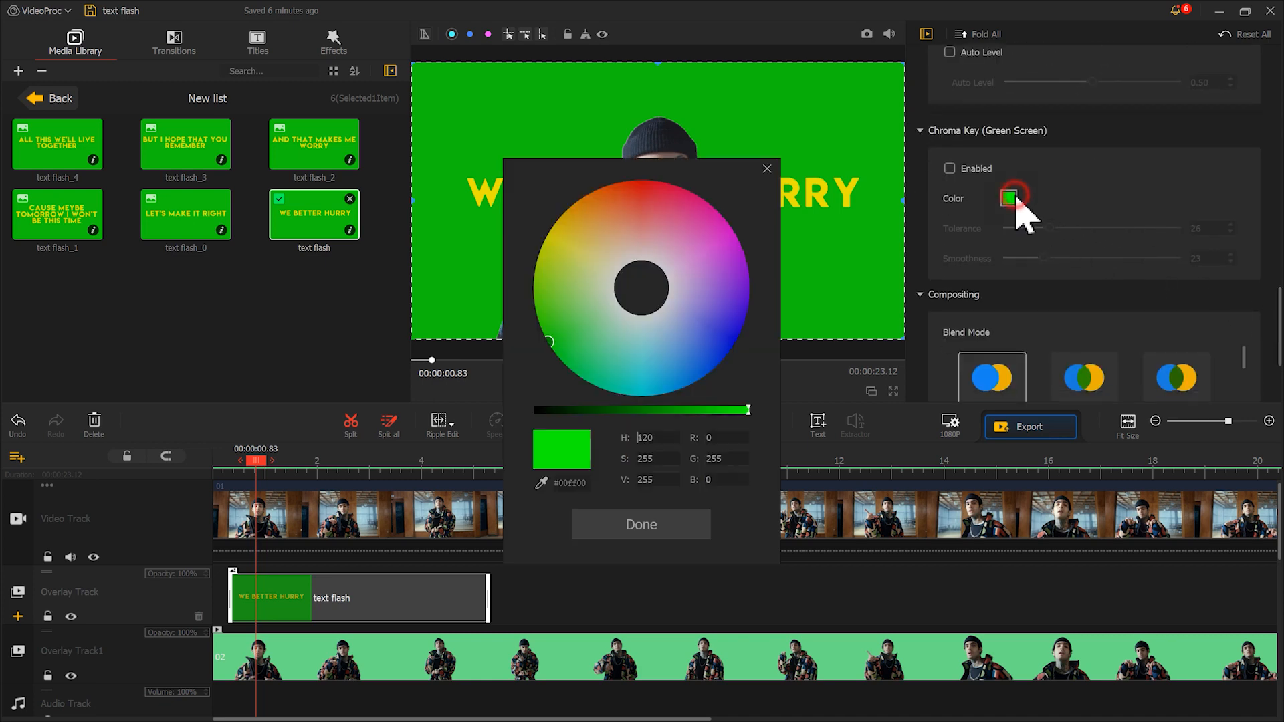
left_click(541, 483)
left_click(472, 310)
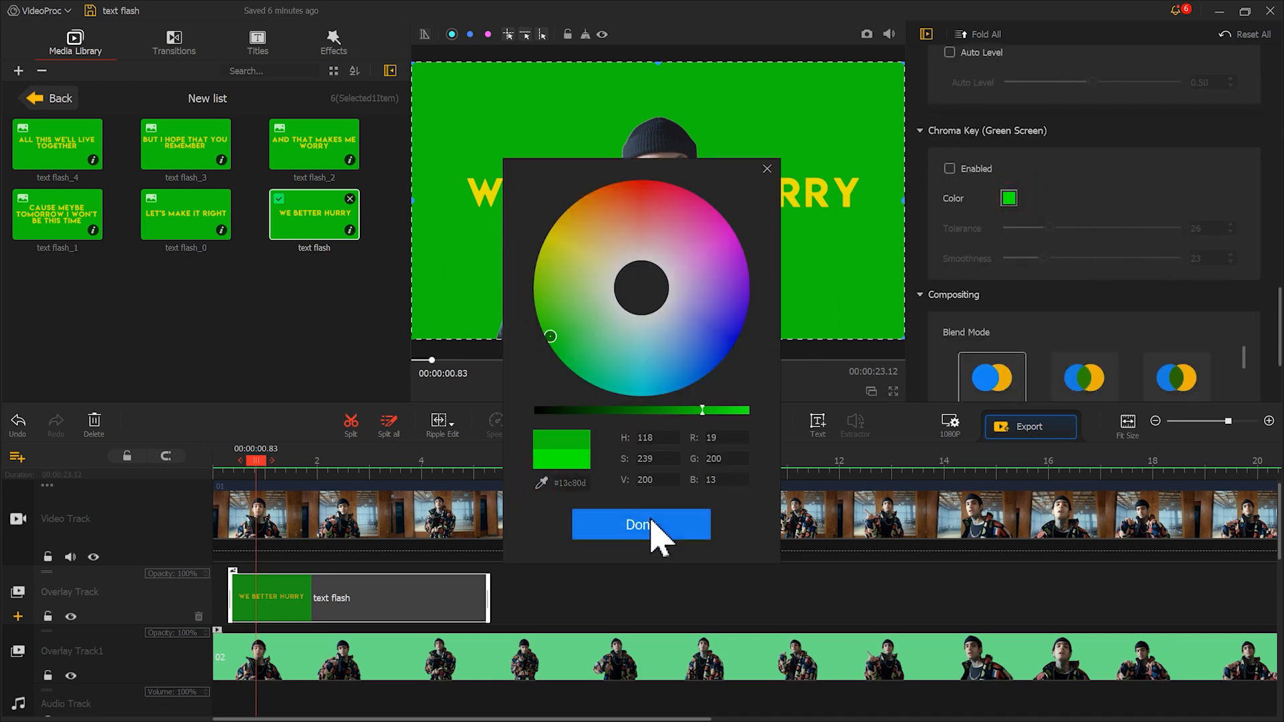
left_click(653, 526)
left_click(949, 170)
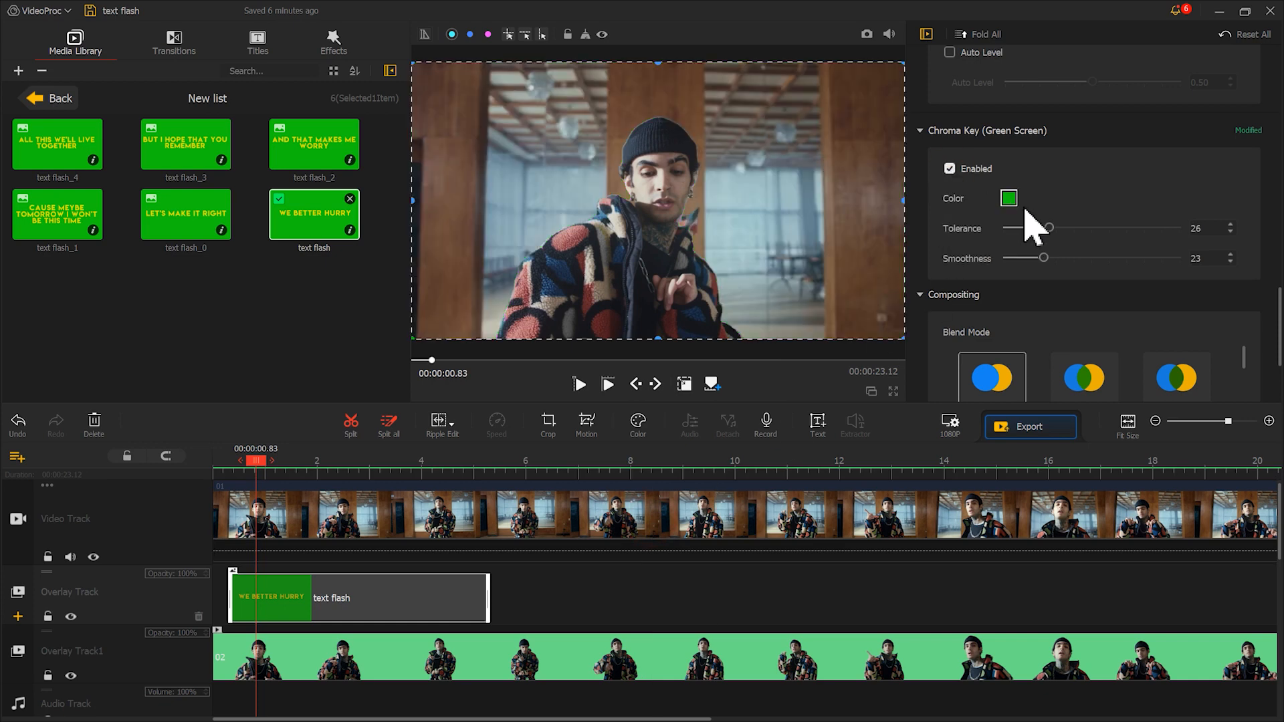
left_click_drag(1044, 228, 1010, 227)
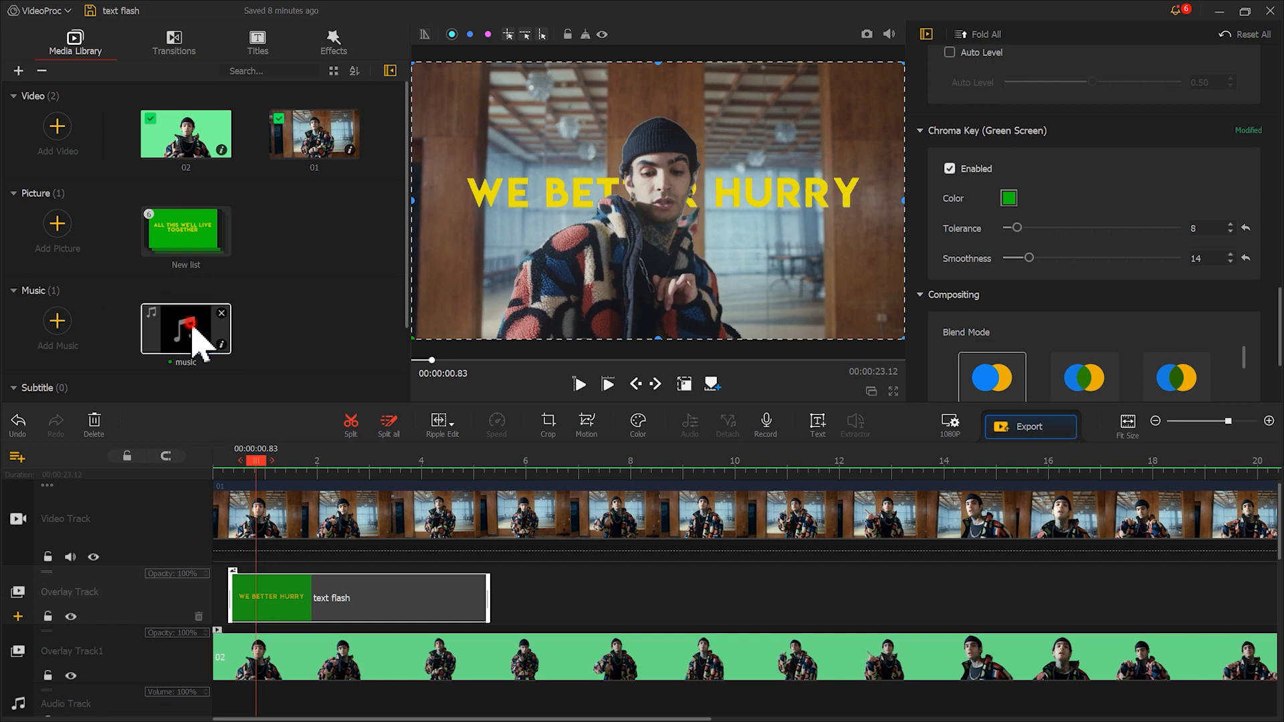
Place the music file at the start of the audio track and play the sequence with it
left_click_drag(195, 338, 224, 700)
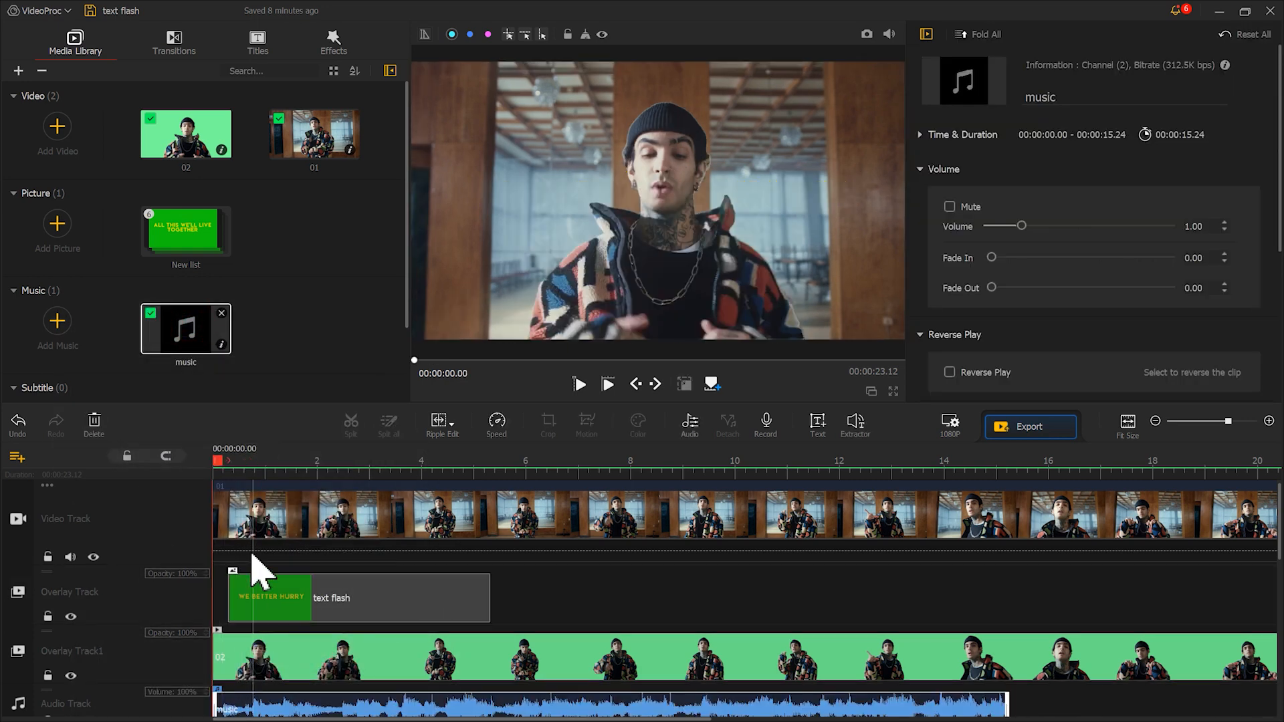
left_click(579, 385)
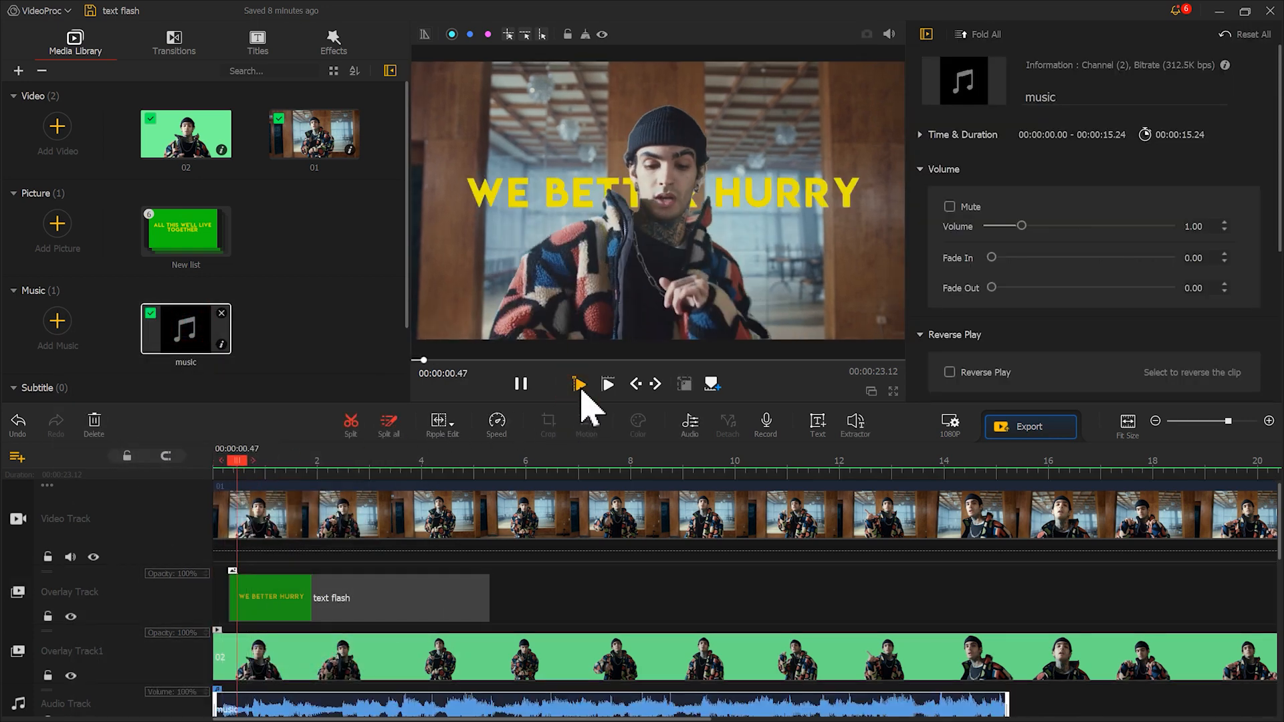
left_click(521, 384)
Trim the end of the "WE BETTER HURRY" clip to 2.40 s
left_click(344, 472)
left_click(336, 604)
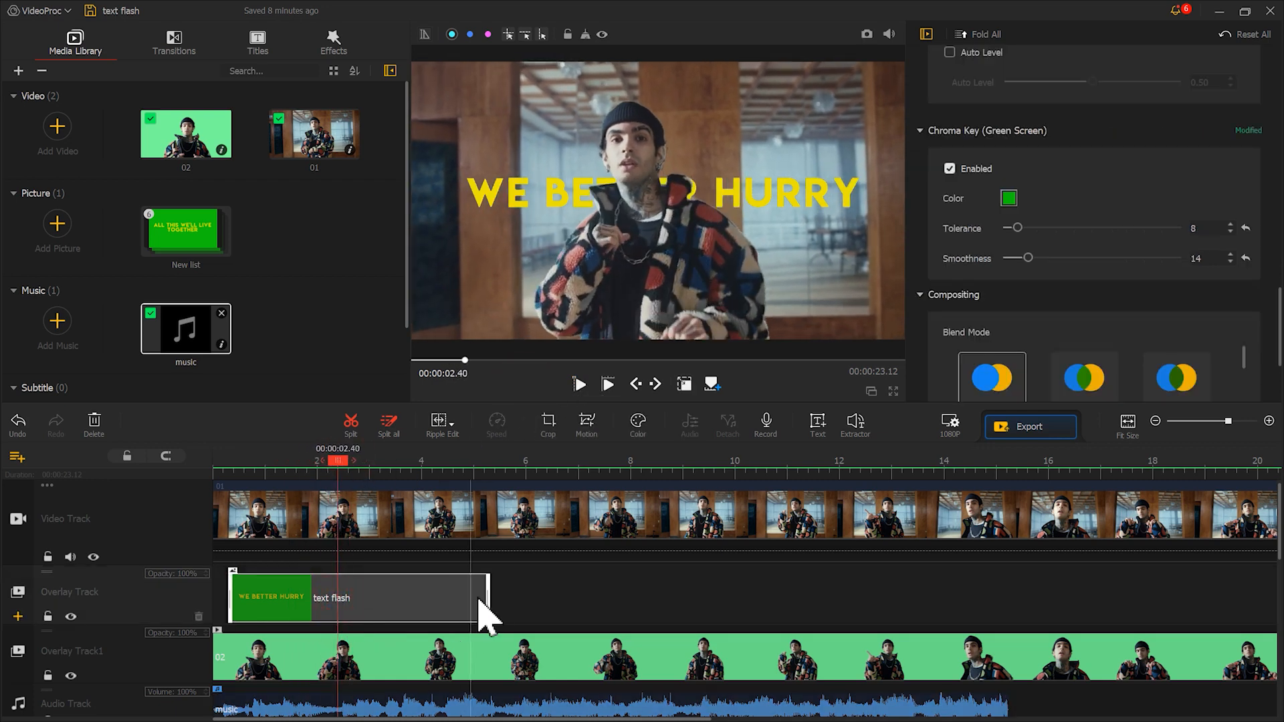
left_click_drag(488, 592, 337, 595)
Place the "LET'S MAKE IT RIGHT" image just after the first title and enable Chroma Key with tolerance 15 and smoothness 17
double_click(208, 245)
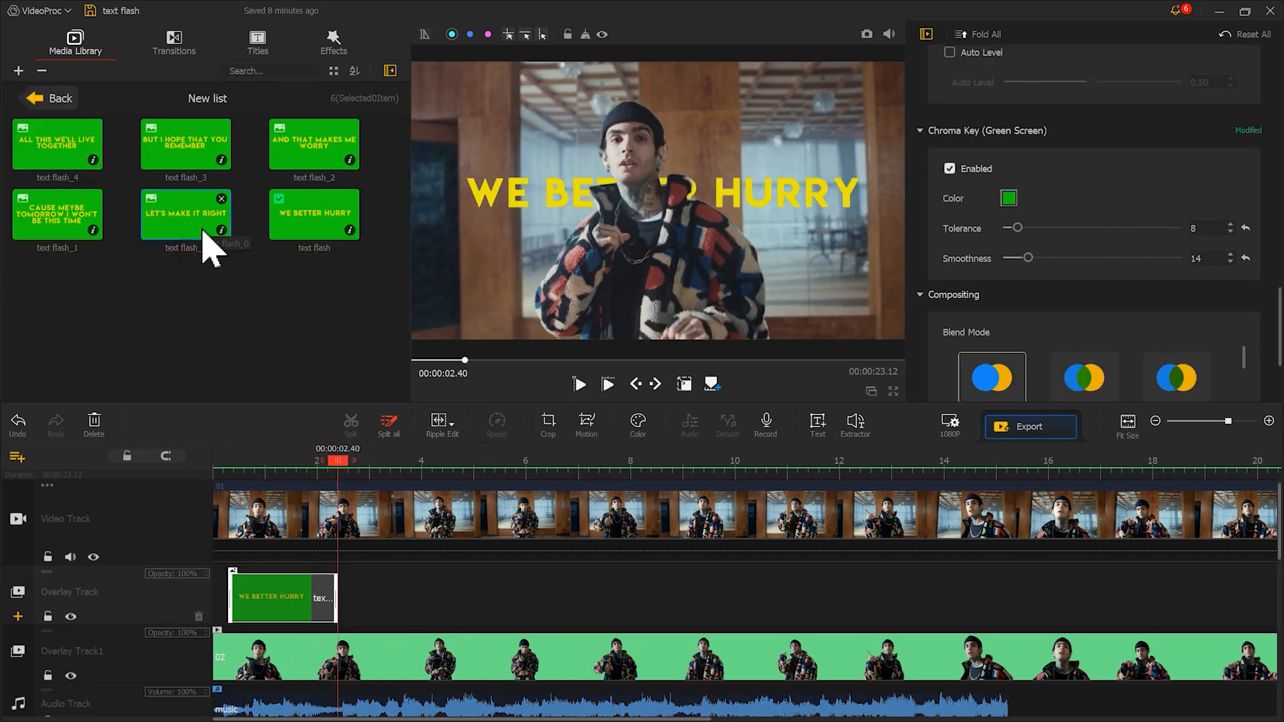
left_click_drag(204, 232, 345, 597)
left_click(976, 168)
left_click_drag(1049, 228, 1031, 259)
Fit the "LET'S MAKE IT RIGHT" image to the screen height and trim its end to about 4.4 s to match the music
scroll(1043, 267, "up", 7)
left_click(1138, 271)
left_click(579, 383)
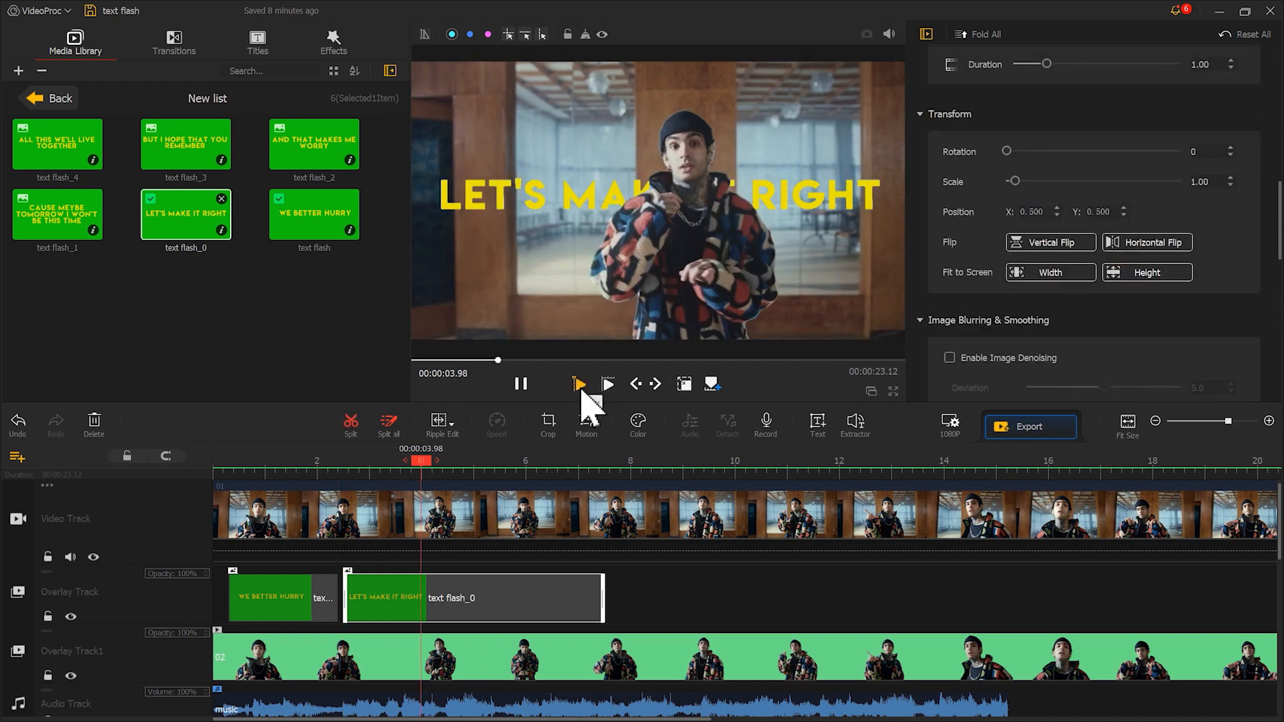
left_click(520, 383)
left_click_drag(603, 587, 496, 587)
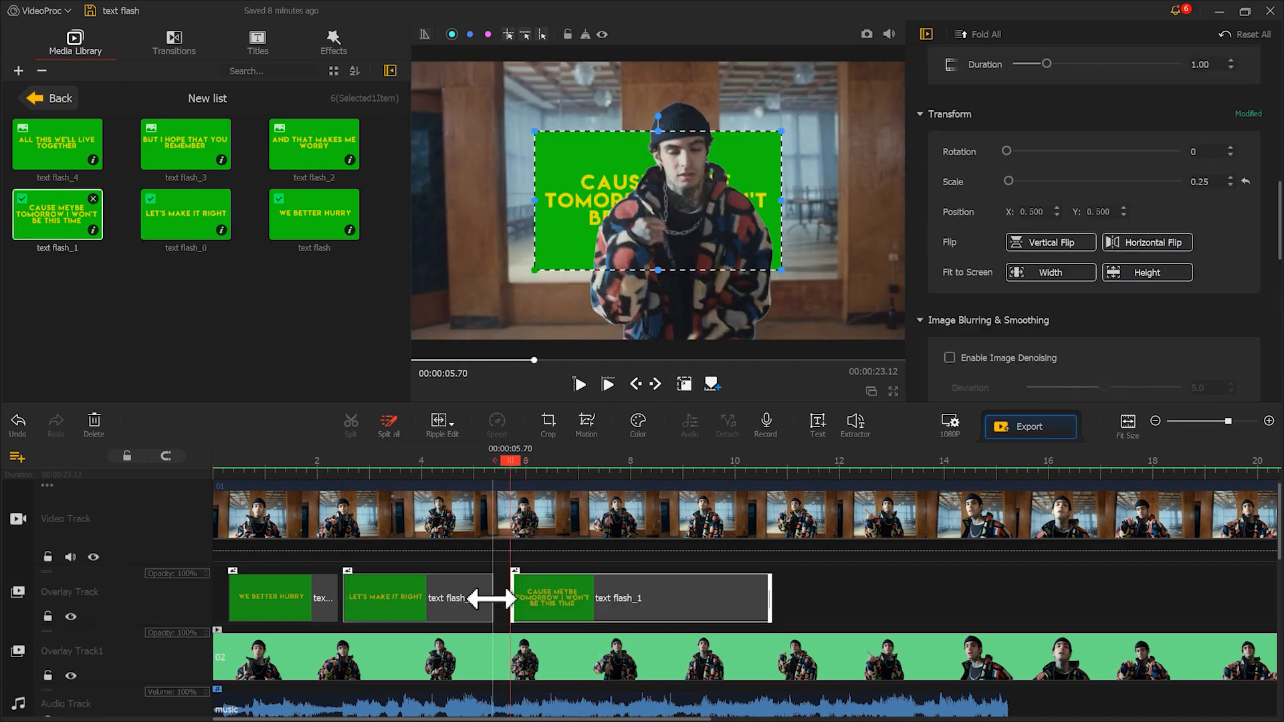
Trim the end of the "CAUSE MEYBE TOMORROW" title clip to about 9.1 s and play back the titles
left_click(580, 384)
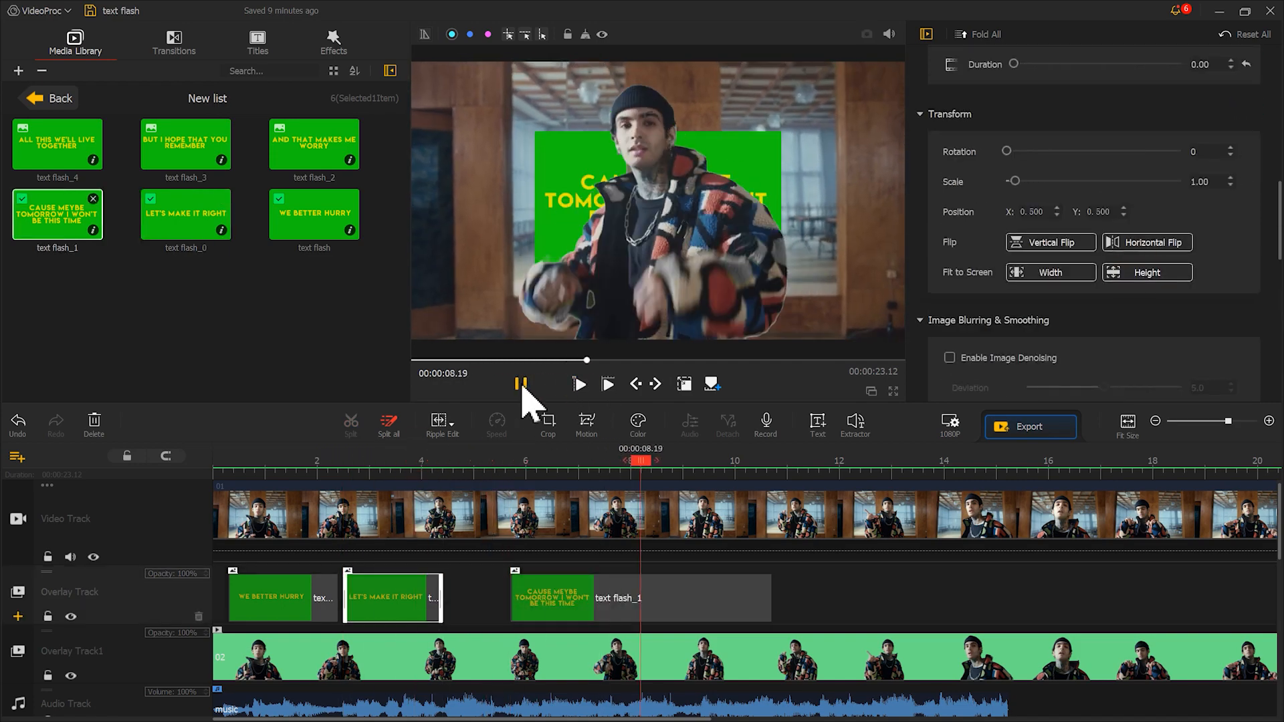
left_click_drag(768, 597, 688, 597)
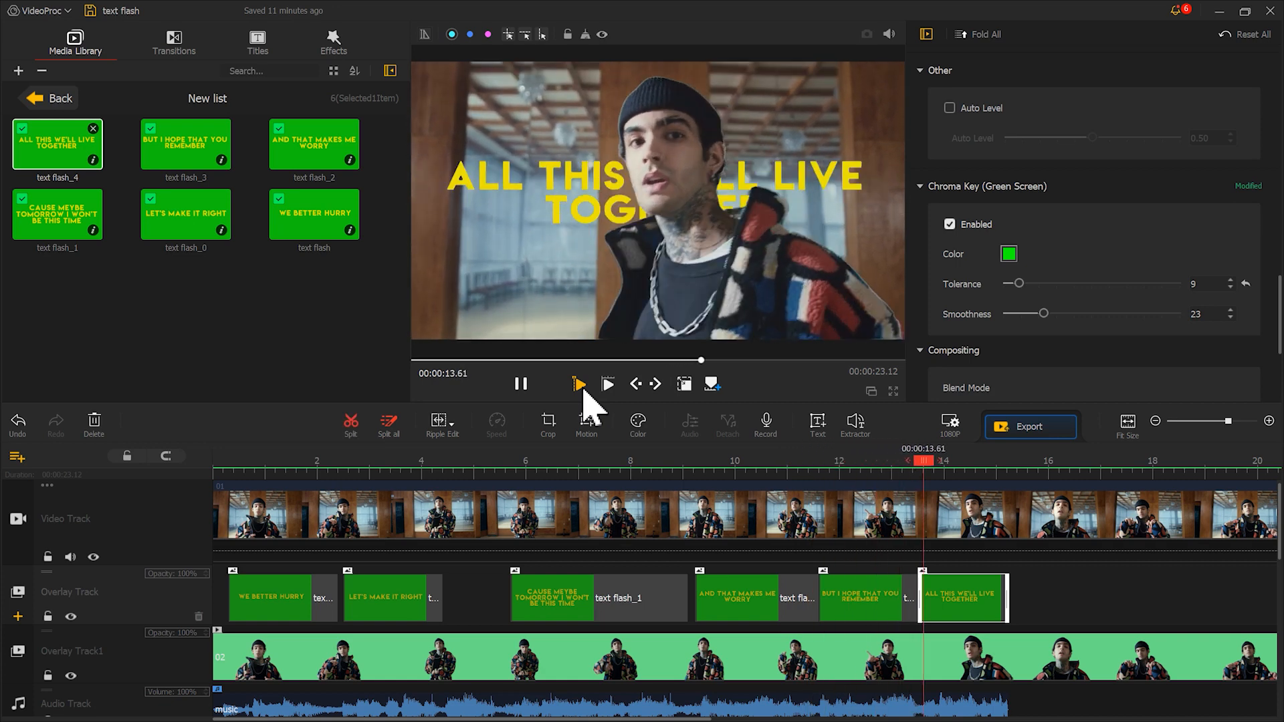
left_click(522, 386)
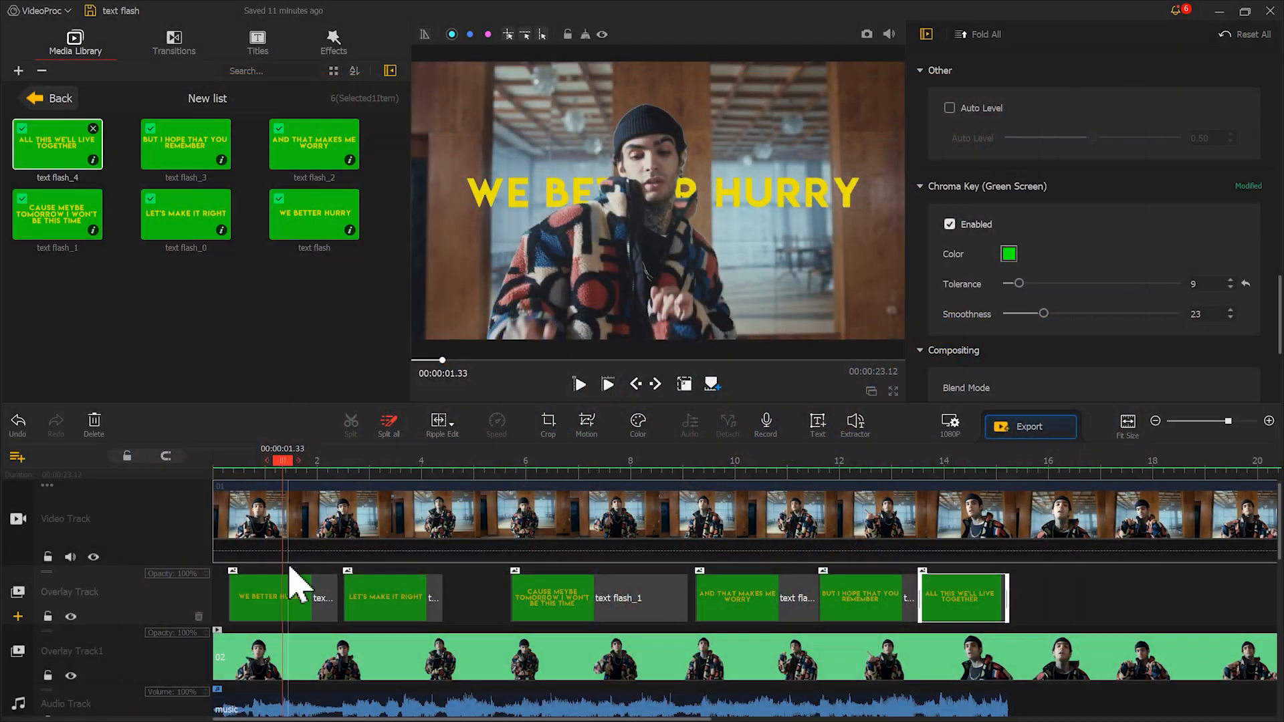
Split the "WE BETTER HURRY" clip at 1.33 s and 1.80 s to isolate a short middle piece
left_click(295, 583)
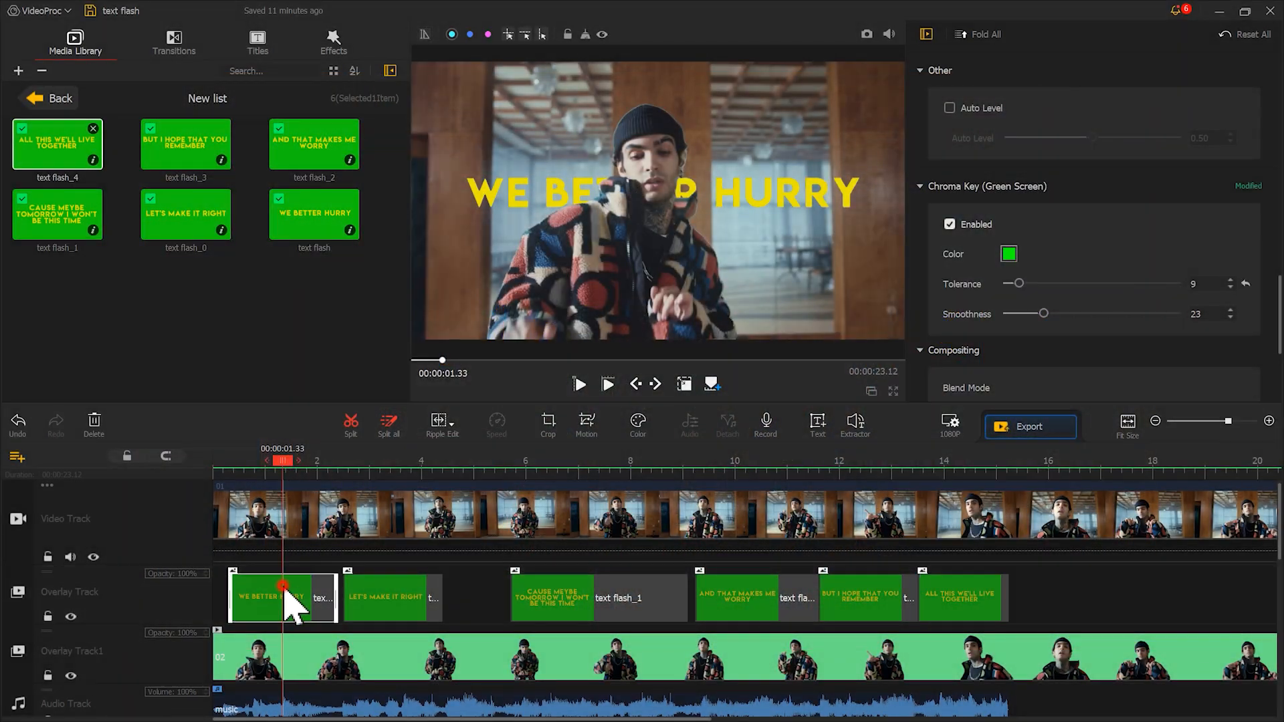
left_click(348, 428)
left_click_drag(296, 468, 312, 468)
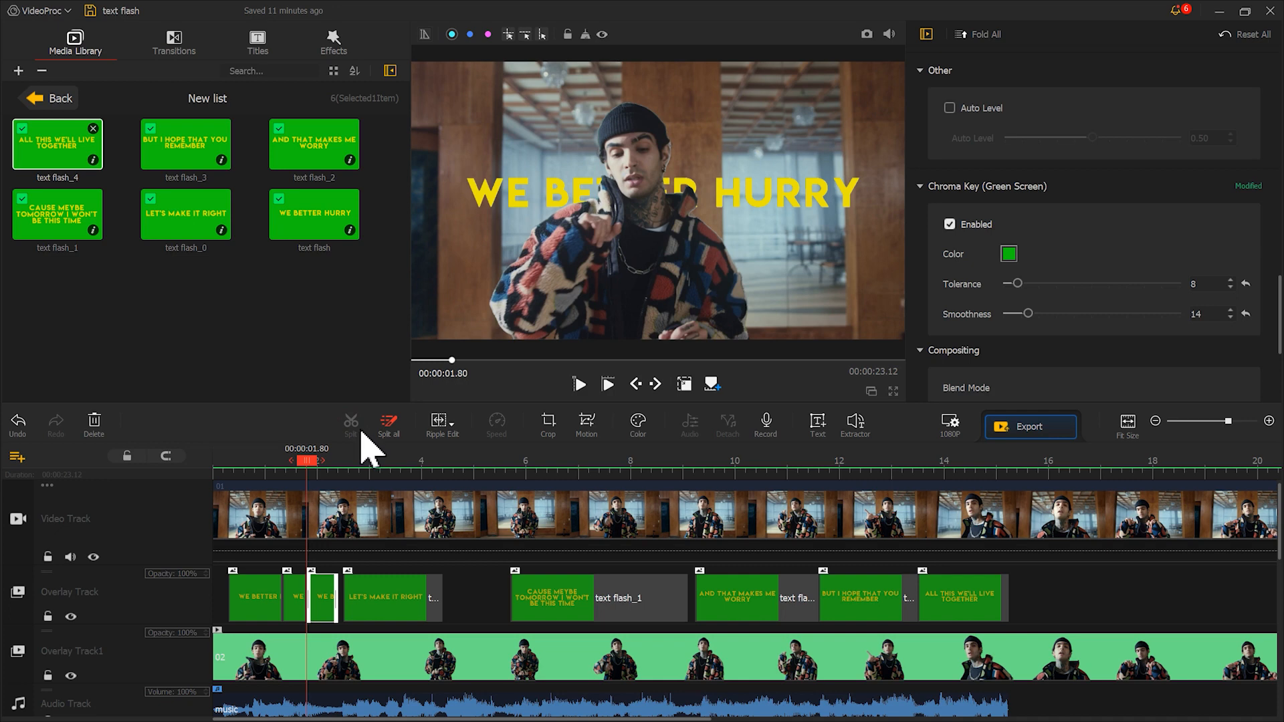
Shift the yellow hue of the short middle "WE BETTER HURRY" piece towards orange-red with the HSL colour controls
left_click(301, 608)
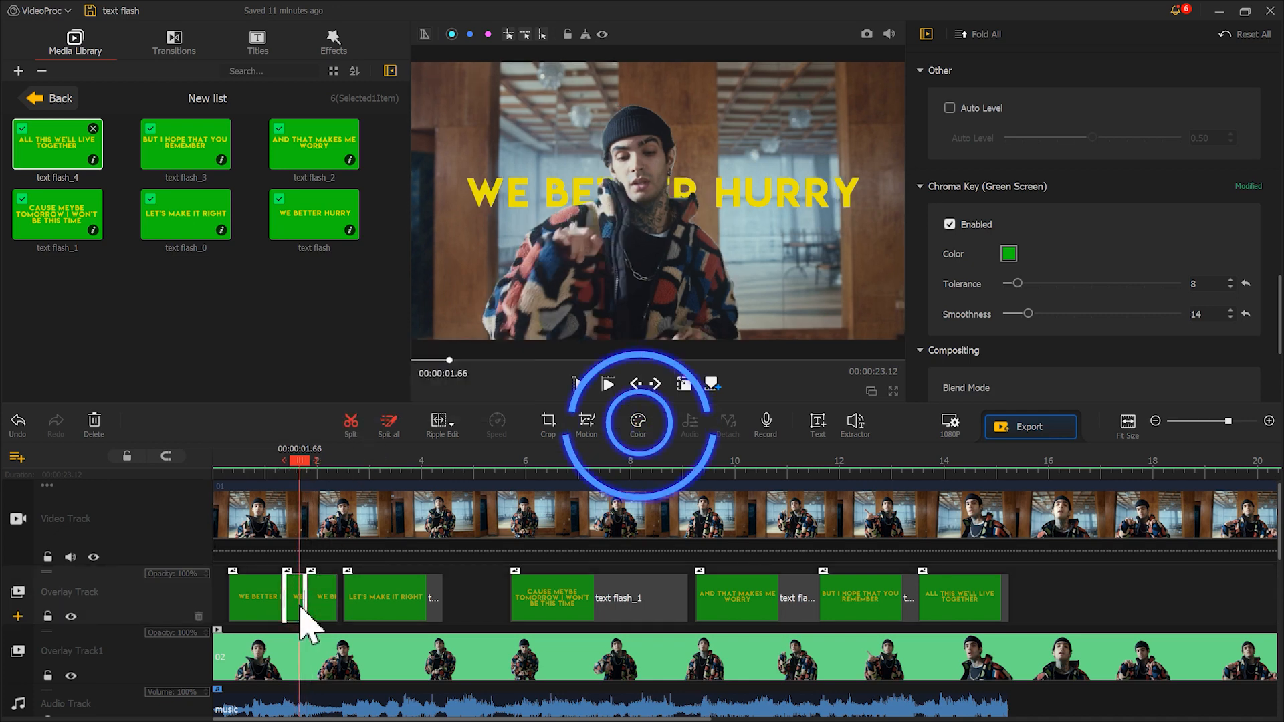
left_click(638, 432)
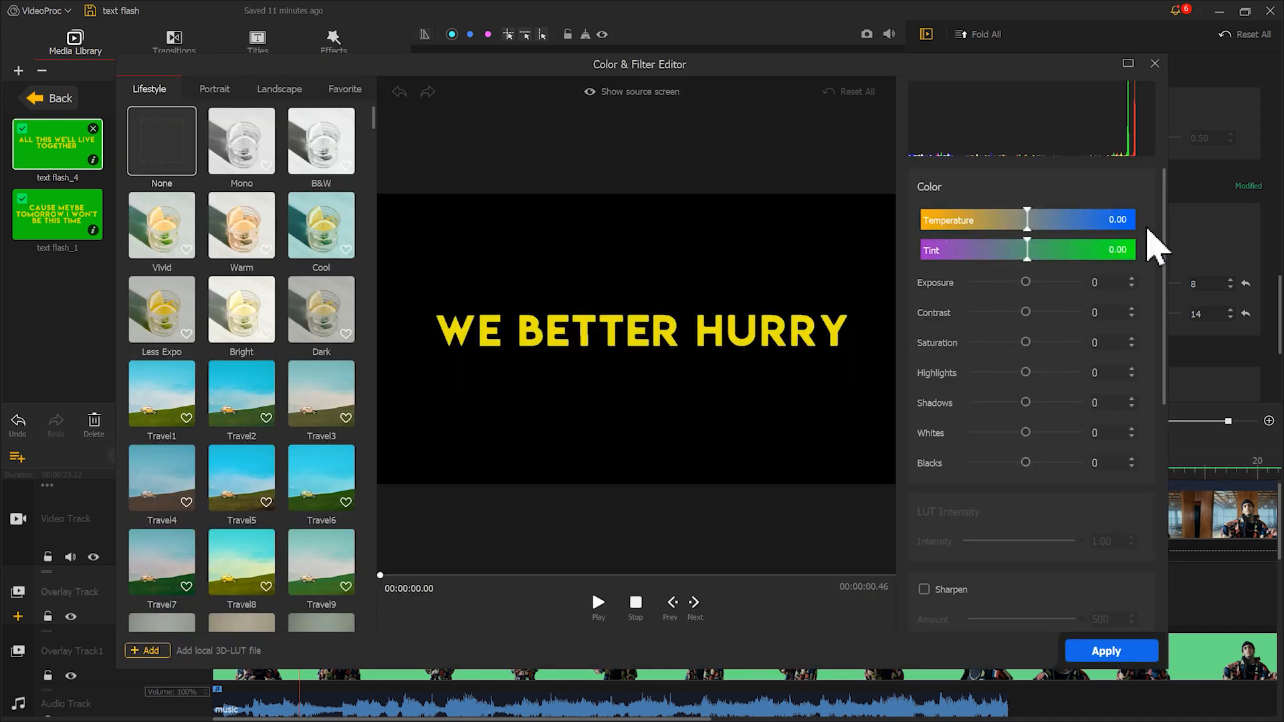
left_click_drag(1167, 224, 1147, 545)
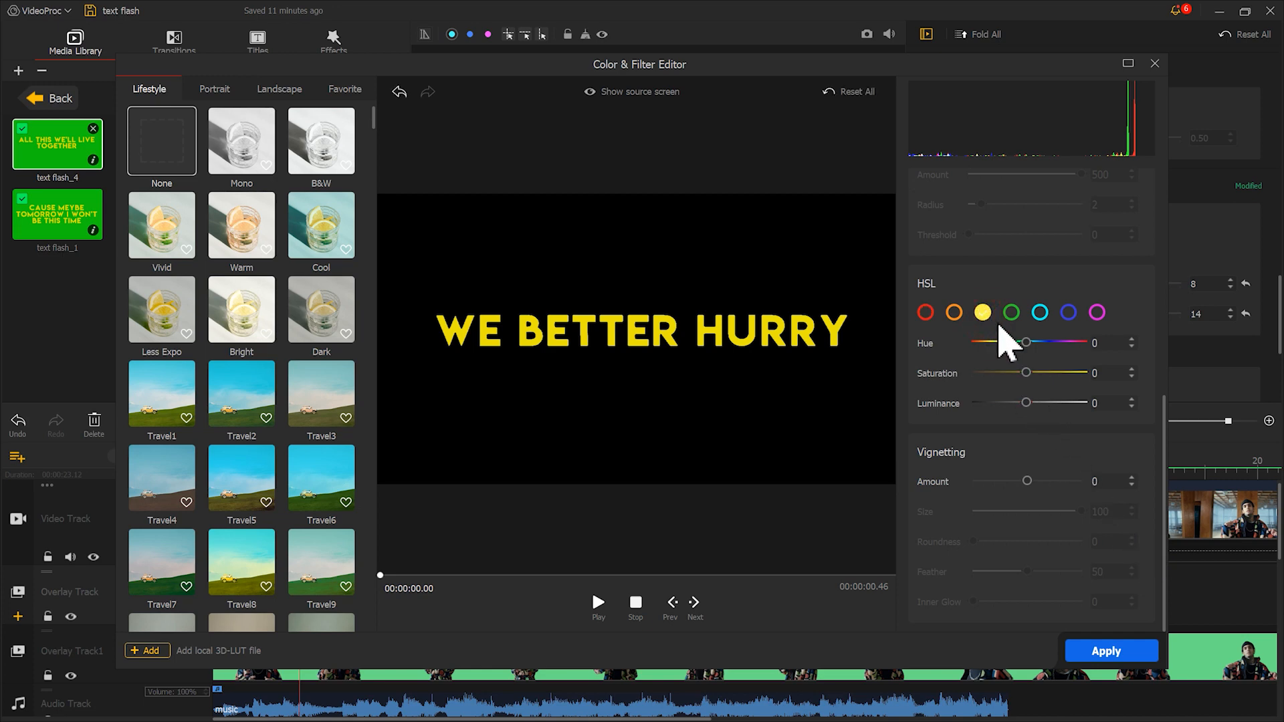
left_click_drag(1026, 341, 992, 355)
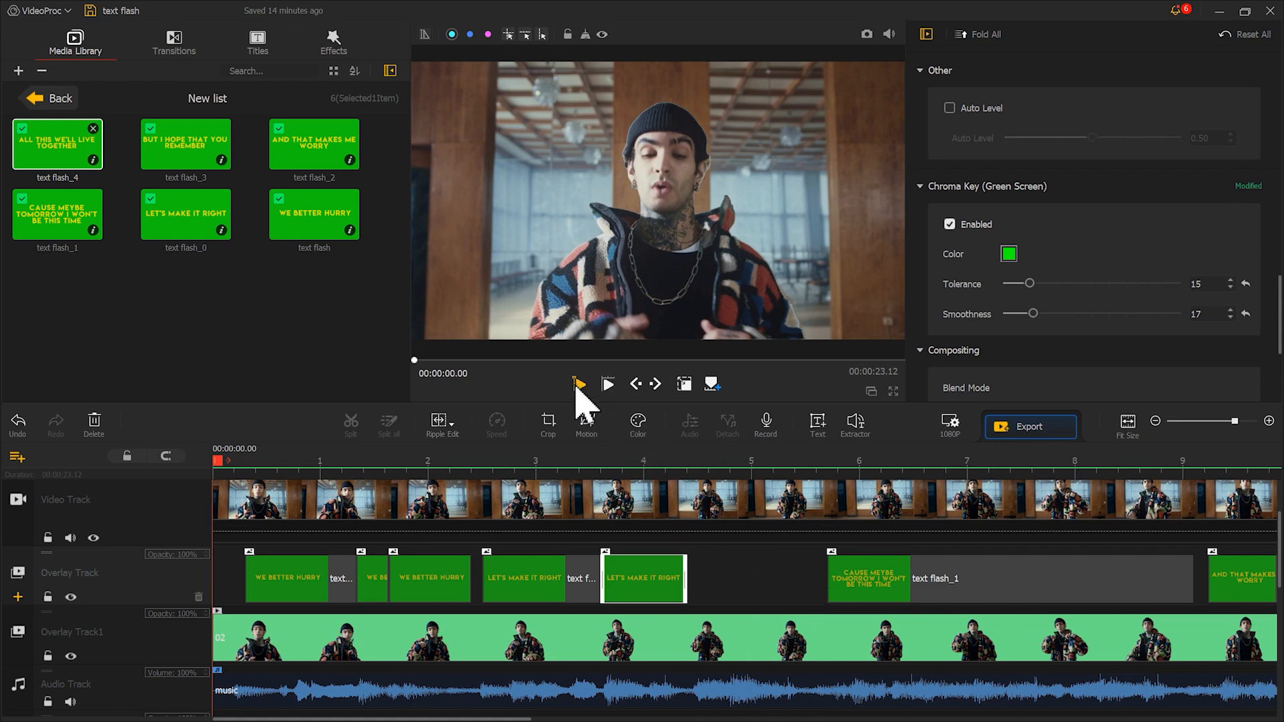
Play the sequence from the beginning to review the titles behind the person
left_click(577, 385)
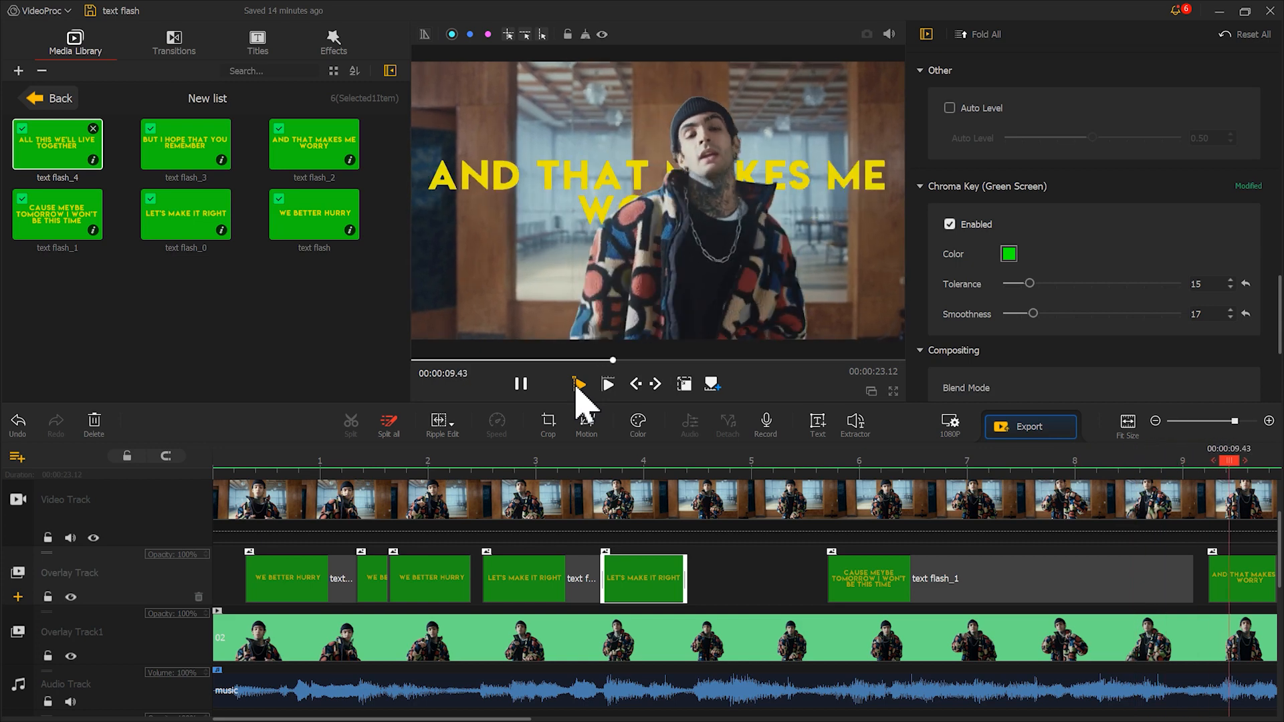
left_click(522, 386)
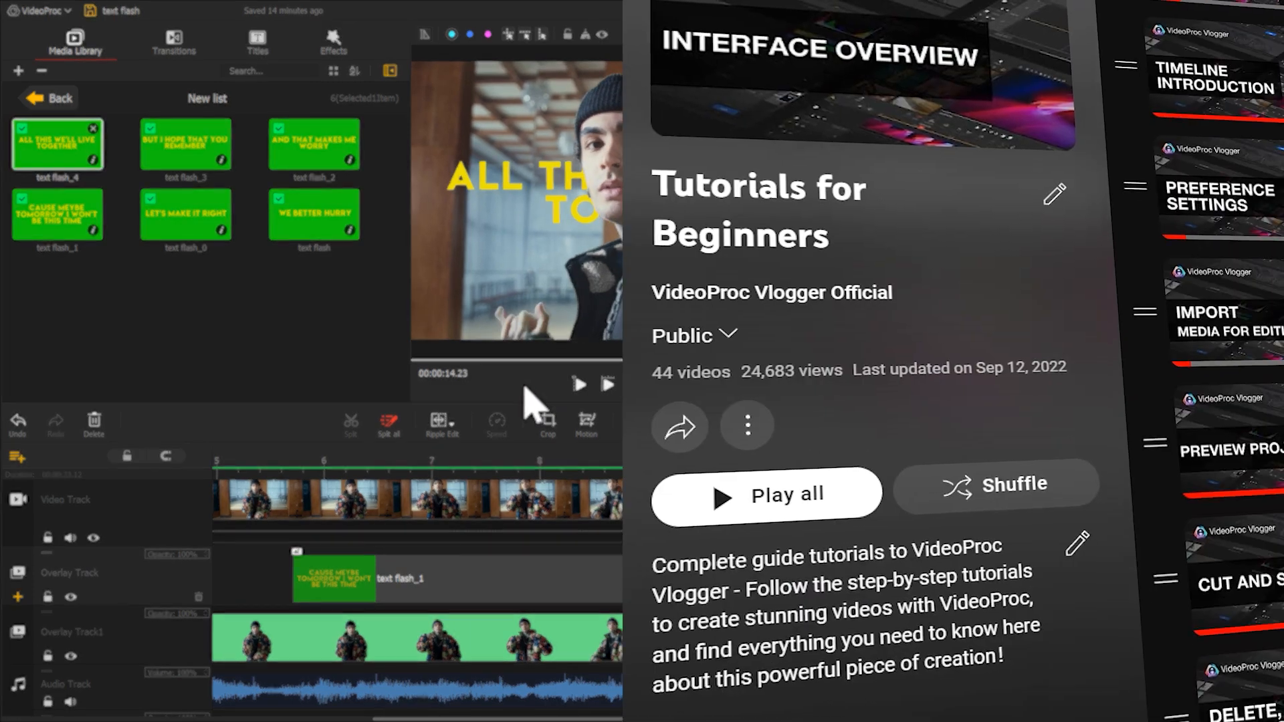